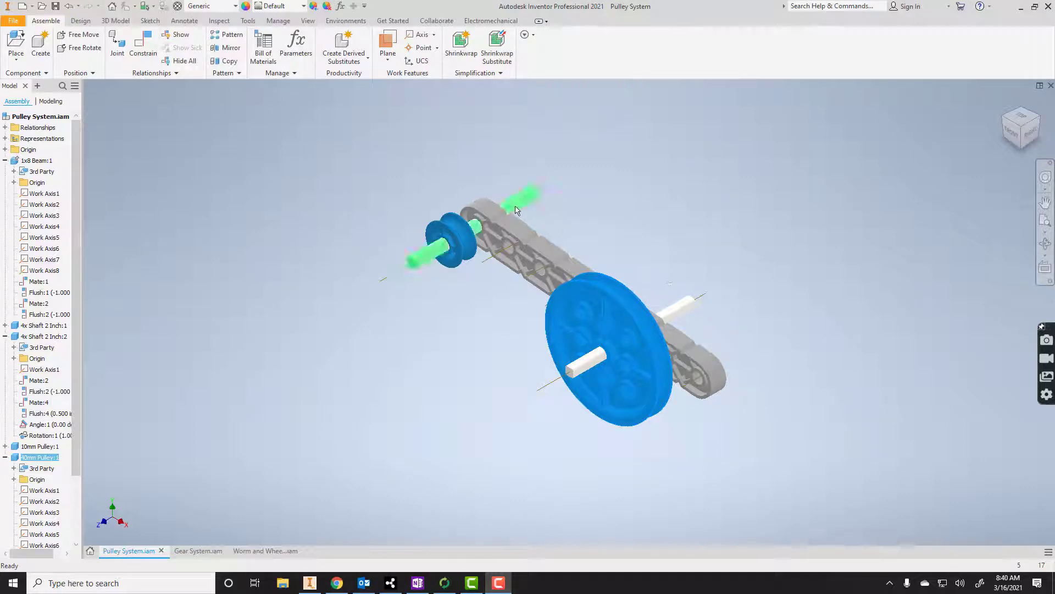
Create a new assembly file from the Standard.iam template.
{"action": "left_click", "coordinate": [1044, 242]}
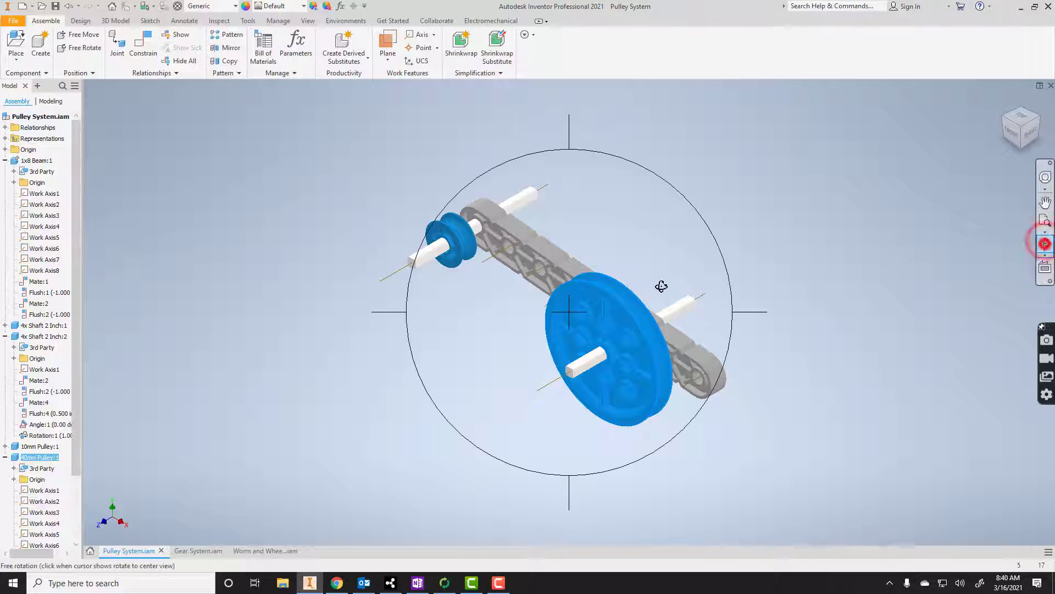
{"action": "left_click_drag", "start_coordinate": [658, 287], "coordinate": [613, 251]}
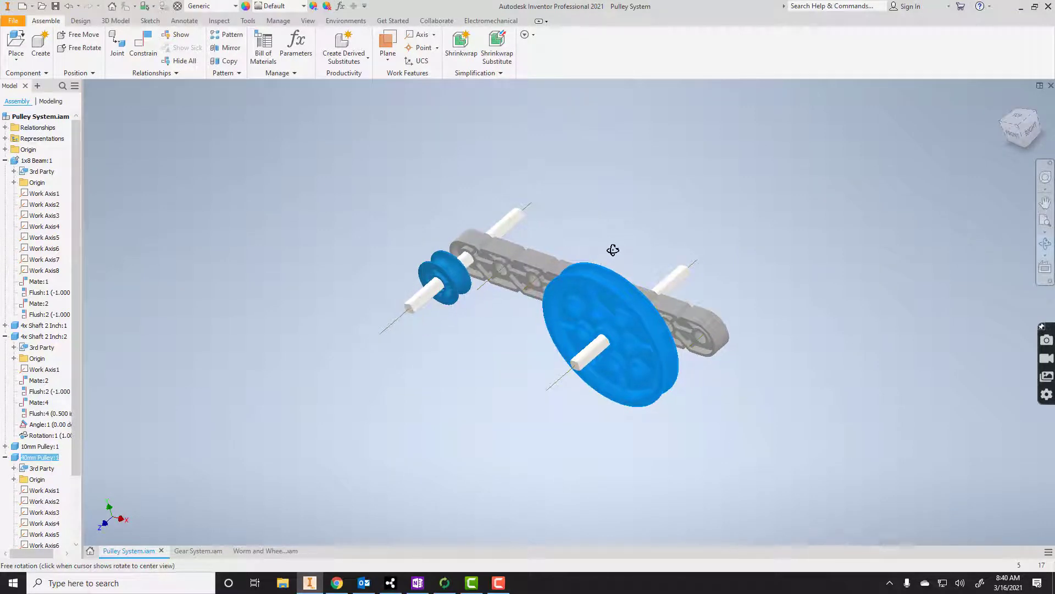
{"action": "left_click", "coordinate": [21, 7]}
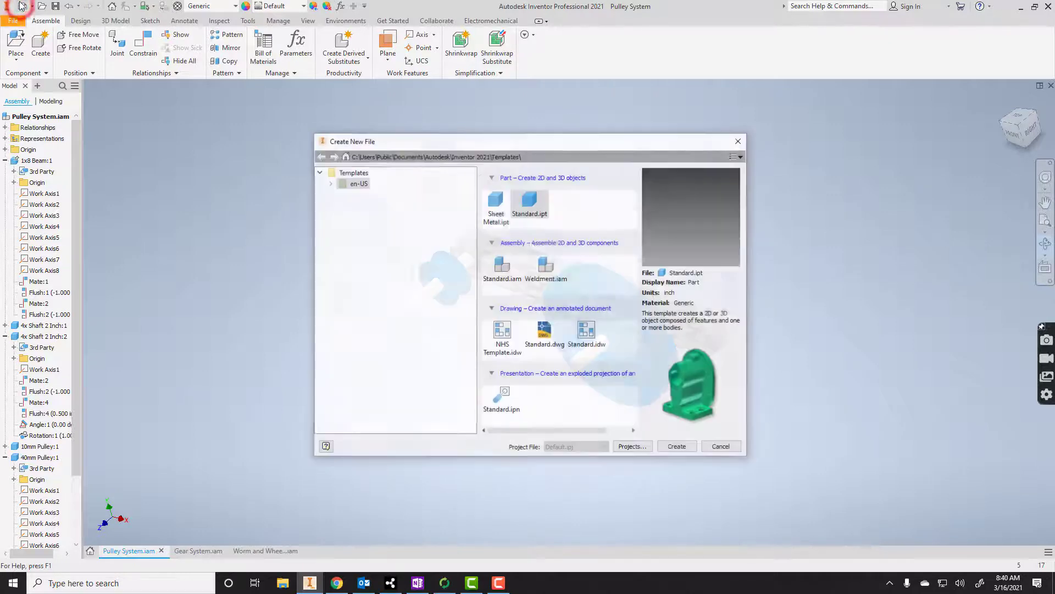
{"action": "double_click", "coordinate": [505, 272]}
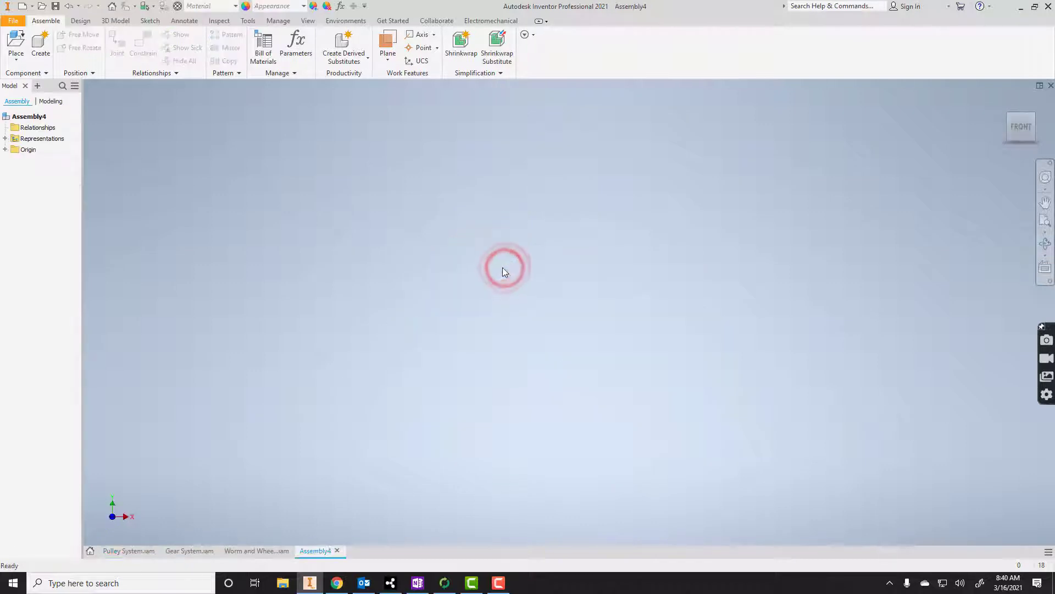
Start placing a component and browse to the Inventor IPT parts folder.
{"action": "left_click", "coordinate": [15, 44]}
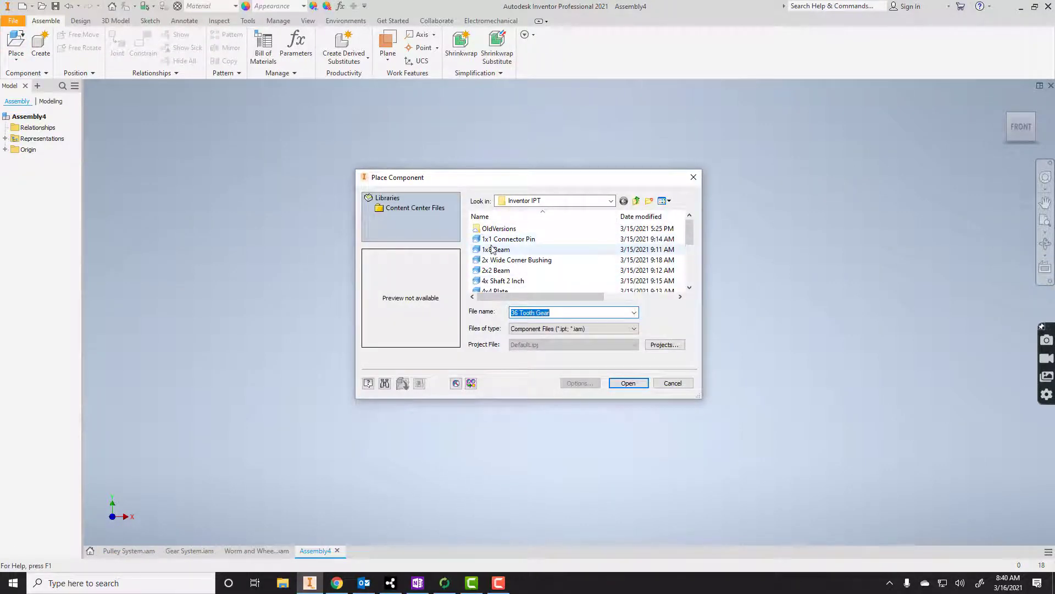
{"action": "left_click", "coordinate": [613, 201]}
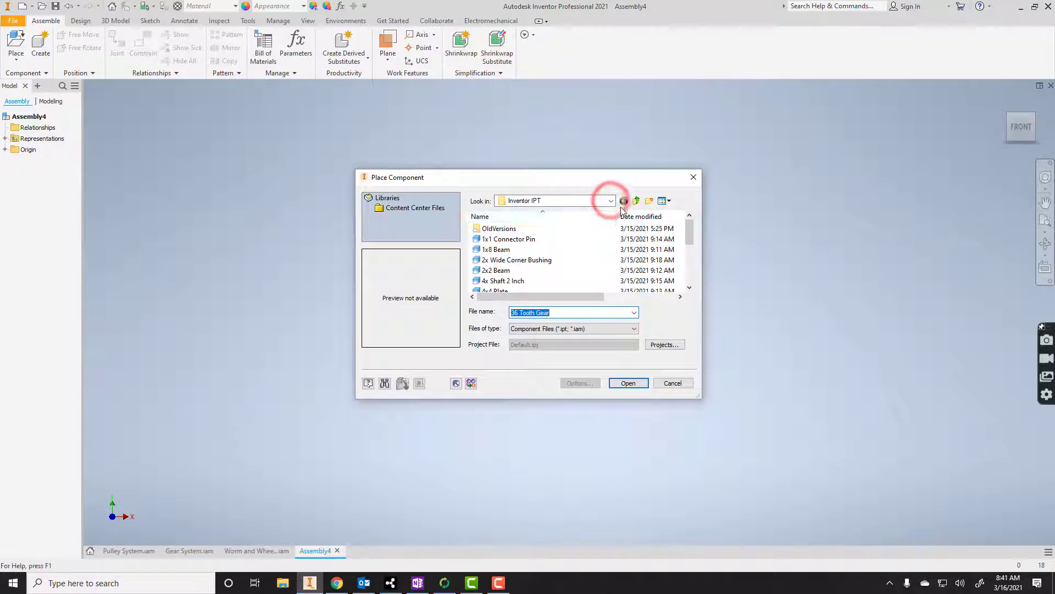
{"action": "left_click", "coordinate": [611, 201]}
{"action": "left_click", "coordinate": [549, 214]}
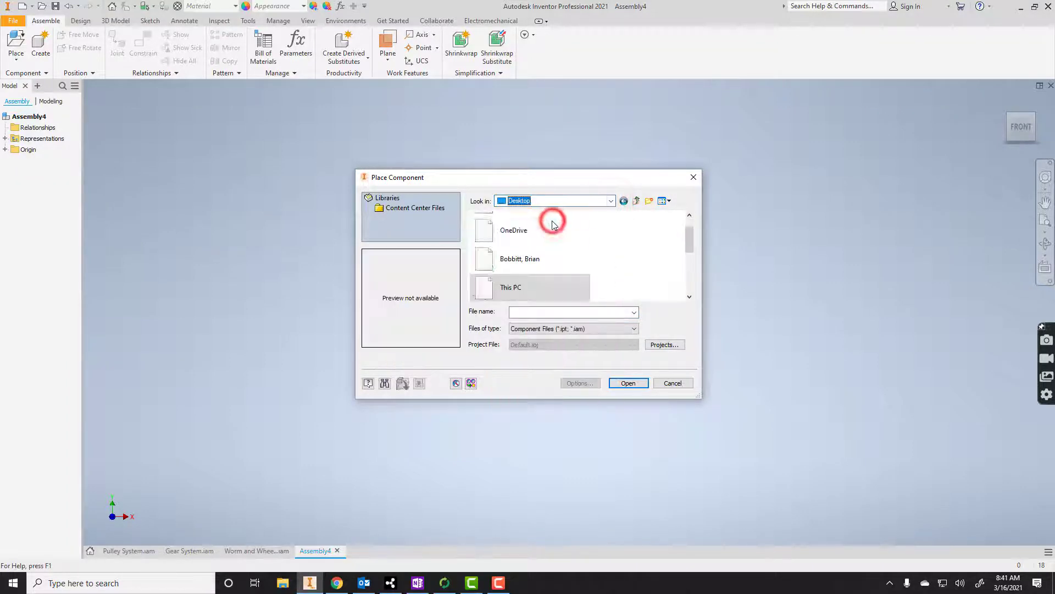
{"action": "scroll", "coordinate": [582, 261], "scroll_direction": "up", "scroll_amount": 1}
{"action": "scroll", "coordinate": [583, 265], "scroll_direction": "down", "scroll_amount": 5}
{"action": "double_click", "coordinate": [526, 286]}
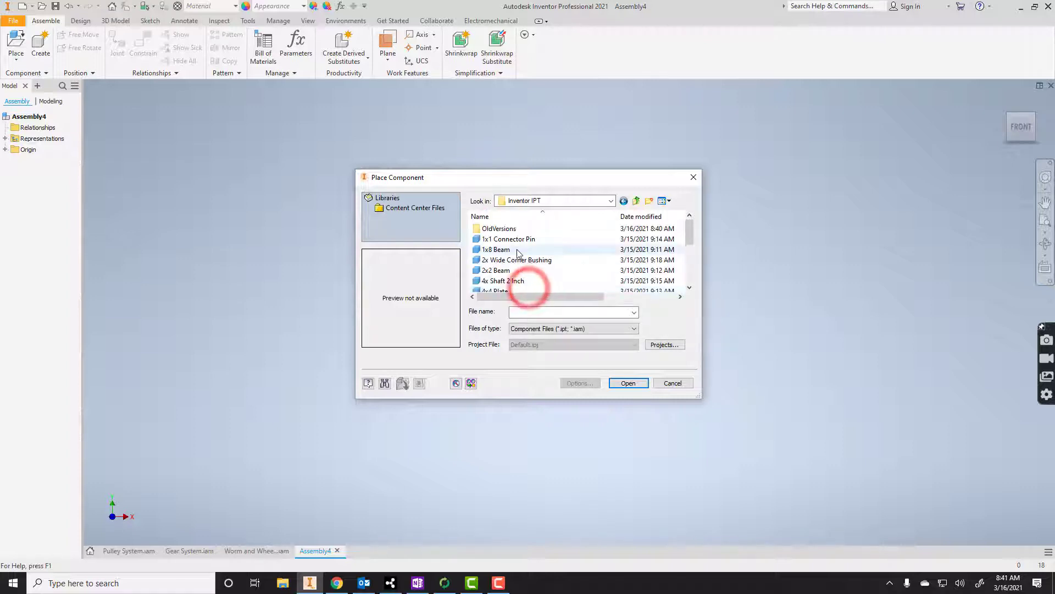
Place a single 1x8 Beam in the new assembly.
{"action": "left_click", "coordinate": [501, 250]}
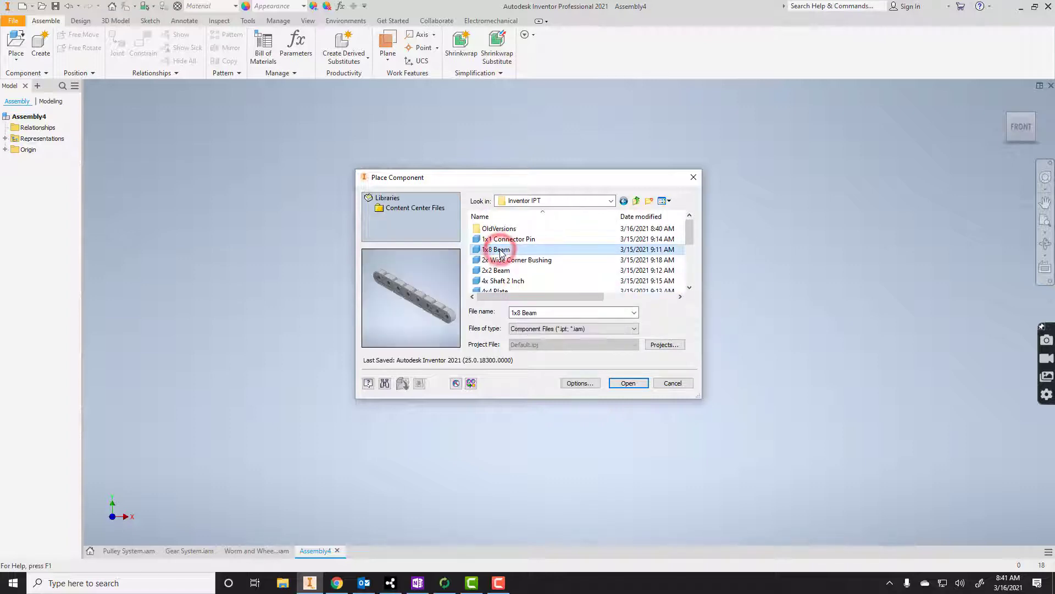
{"action": "double_click", "coordinate": [500, 250]}
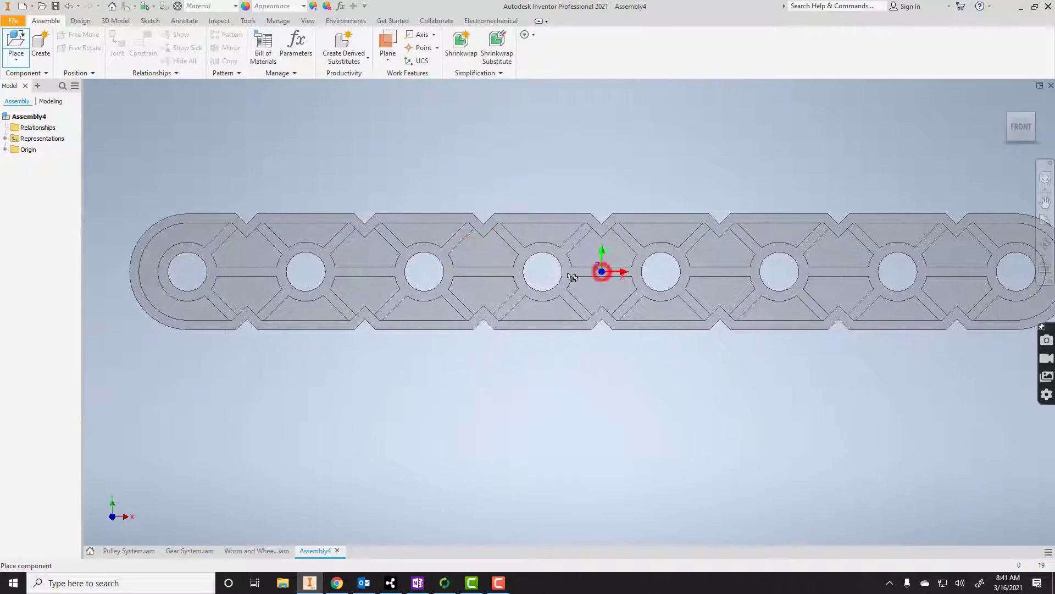
{"action": "left_click", "coordinate": [561, 279]}
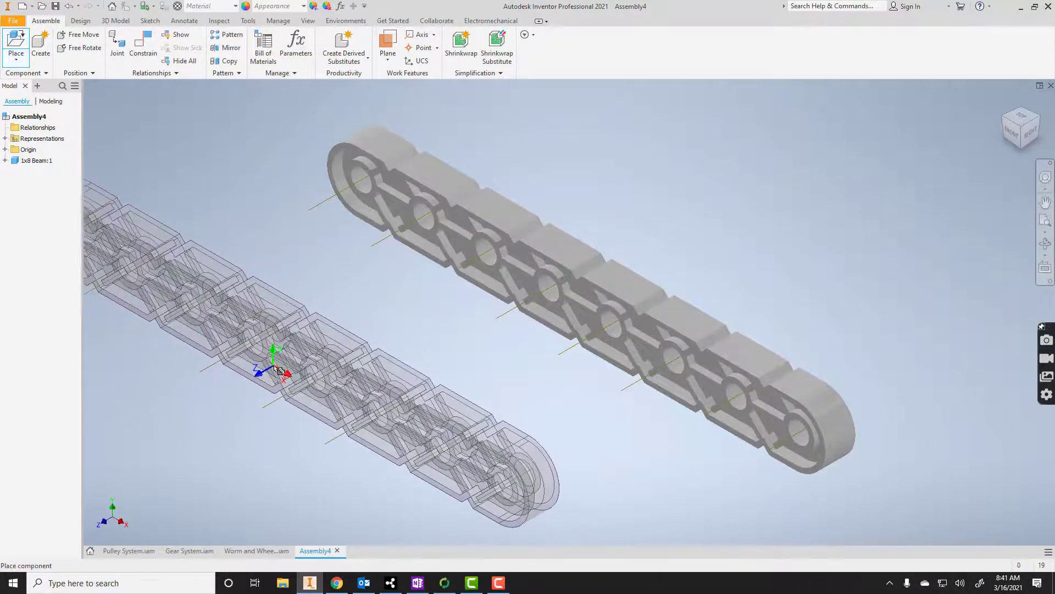
{"action": "right_click", "coordinate": [269, 363]}
{"action": "left_click", "coordinate": [309, 366]}
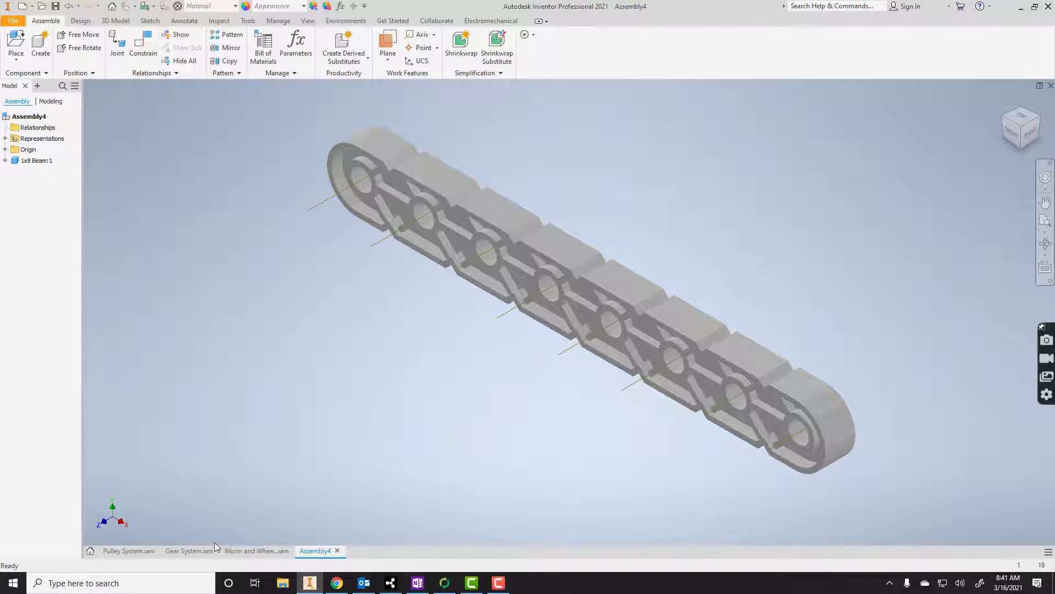
Check the Pulley System assembly for reference and place two 4x Shaft 2 Inch parts in Assembly4, one on each side of the beam.
{"action": "left_click", "coordinate": [127, 550]}
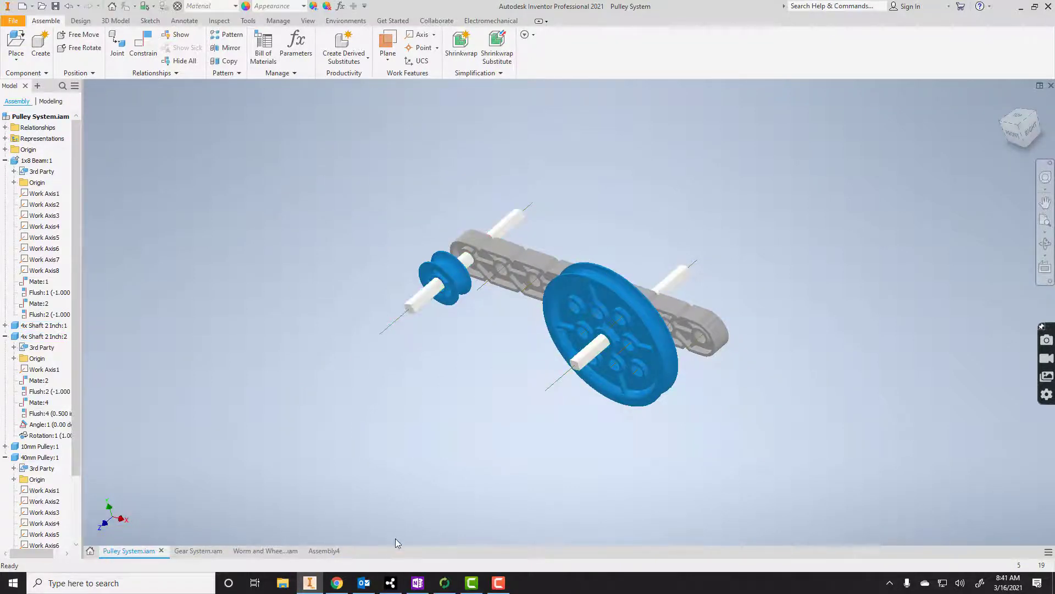
{"action": "left_click", "coordinate": [324, 550]}
{"action": "left_click", "coordinate": [16, 44]}
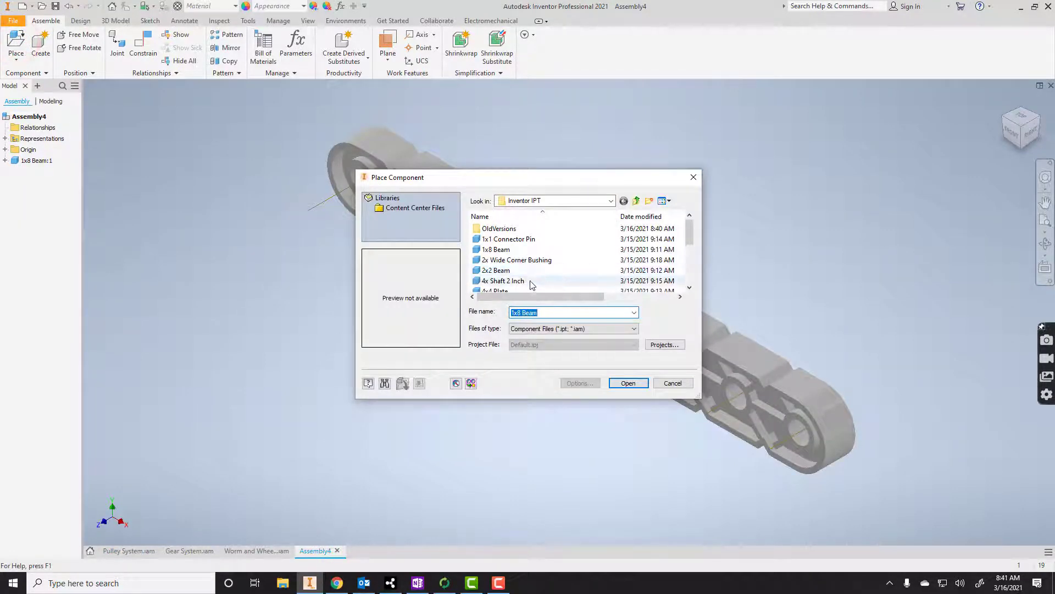
{"action": "left_click", "coordinate": [521, 281]}
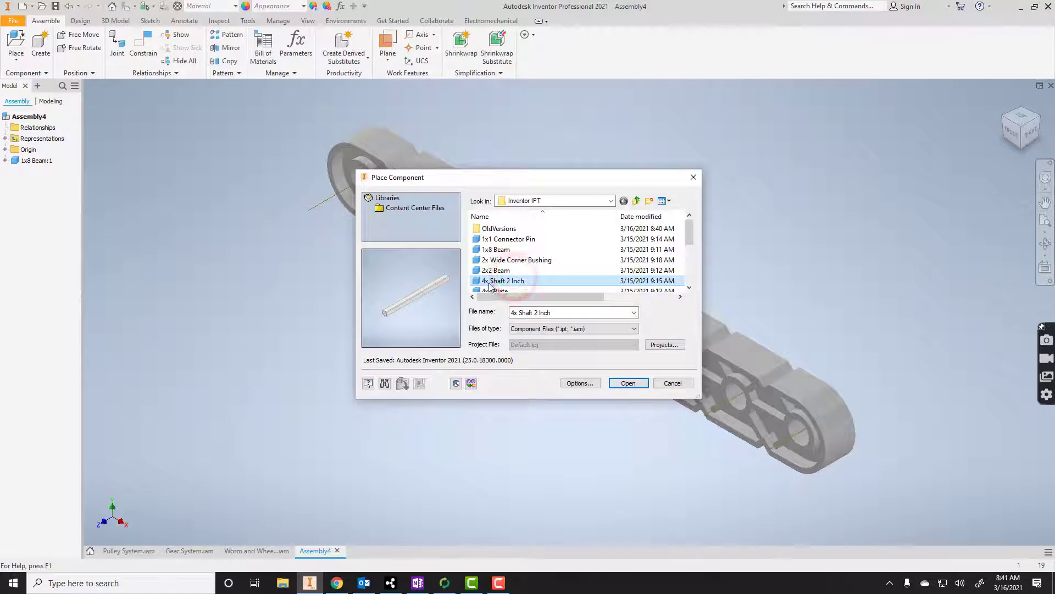
{"action": "left_click", "coordinate": [628, 383]}
{"action": "left_click", "coordinate": [209, 182]}
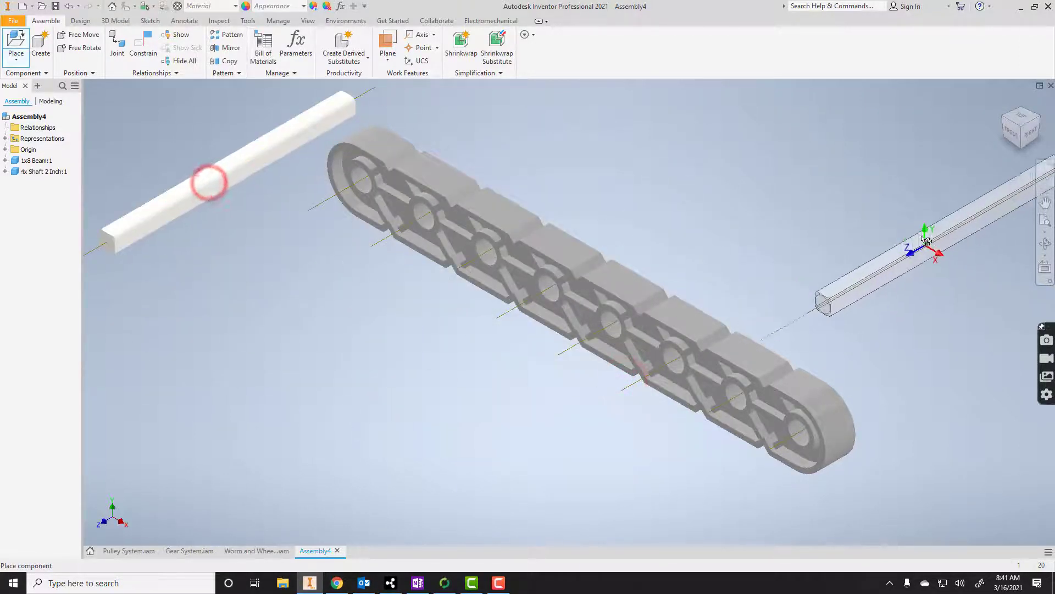
{"action": "left_click", "coordinate": [824, 184]}
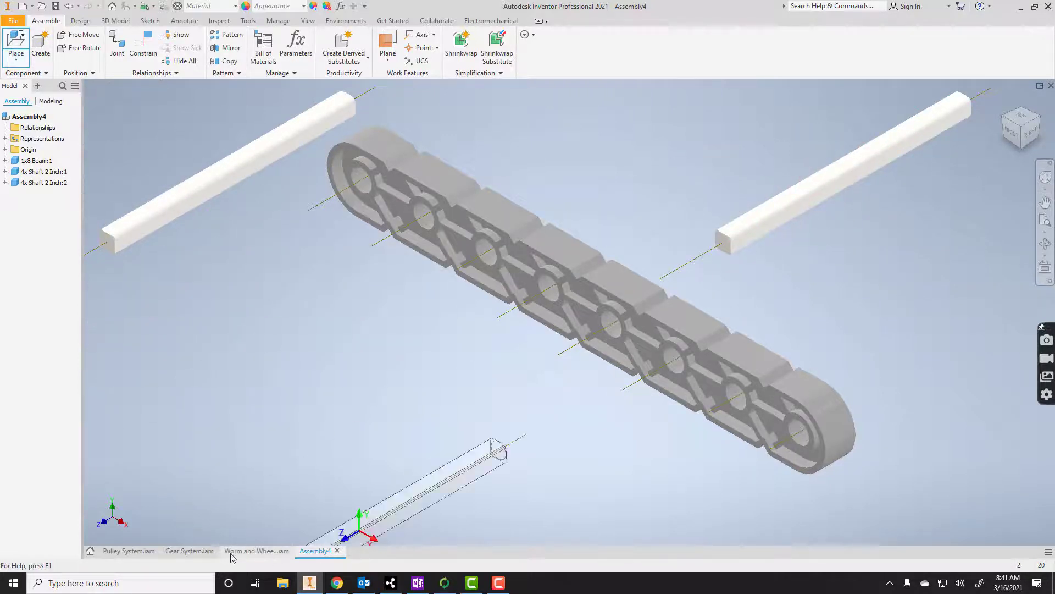
Place one 10mm Pulley in Assembly4, next to the beam and below the first shaft.
{"action": "left_click", "coordinate": [130, 551]}
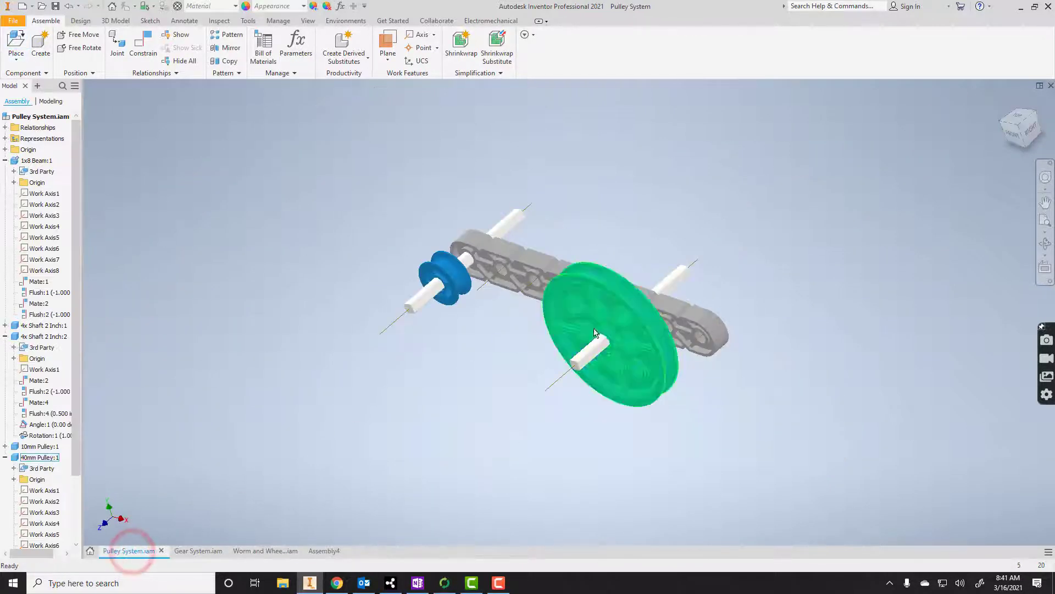
{"action": "left_click", "coordinate": [322, 551]}
{"action": "left_click", "coordinate": [24, 40]}
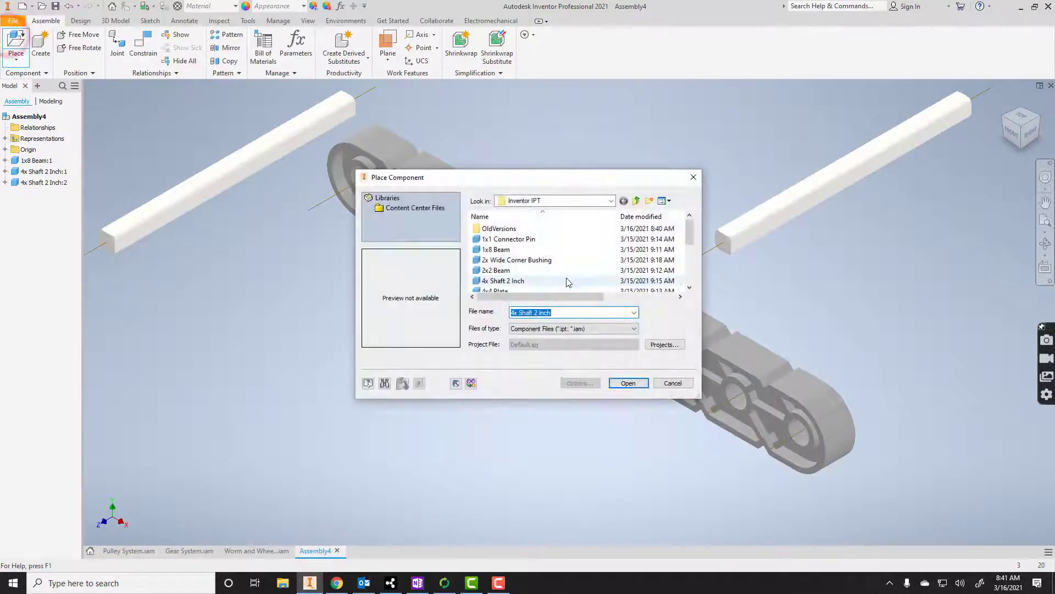
{"action": "scroll", "coordinate": [550, 275], "scroll_direction": "down", "scroll_amount": 5}
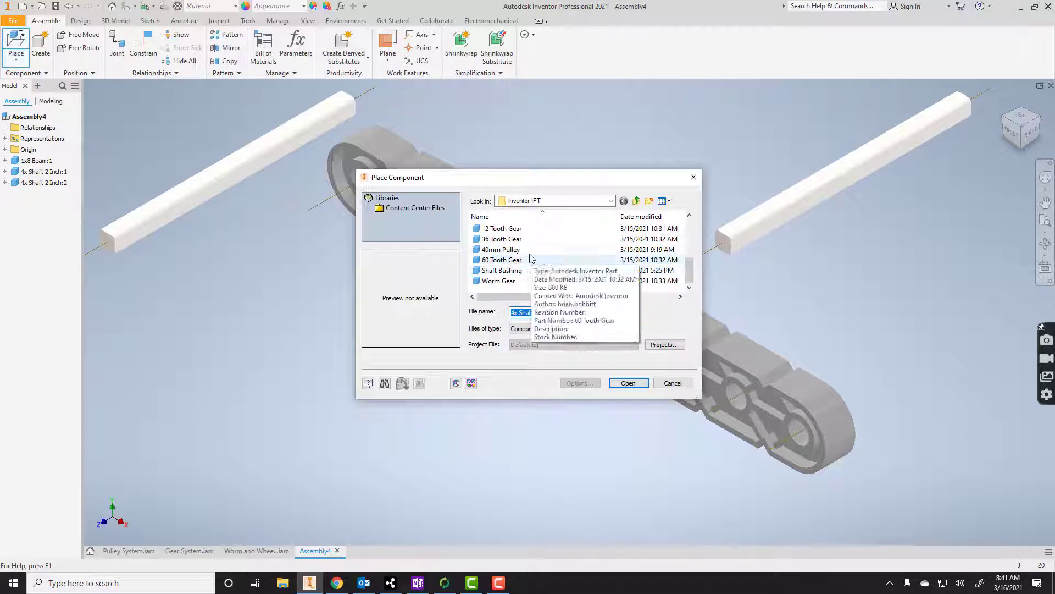
{"action": "scroll", "coordinate": [525, 253], "scroll_direction": "up", "scroll_amount": 1}
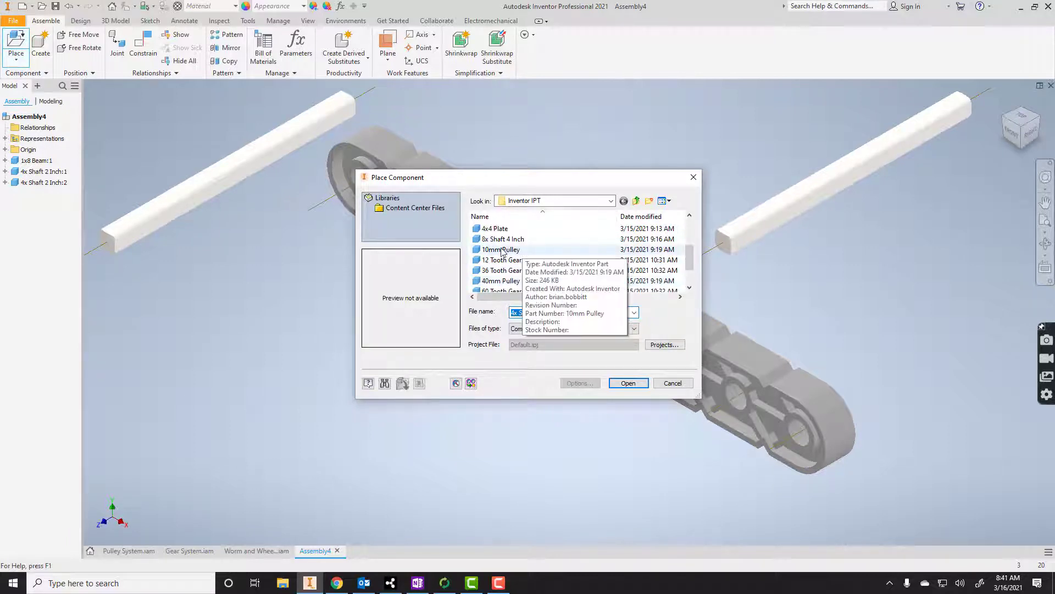
{"action": "double_click", "coordinate": [509, 250]}
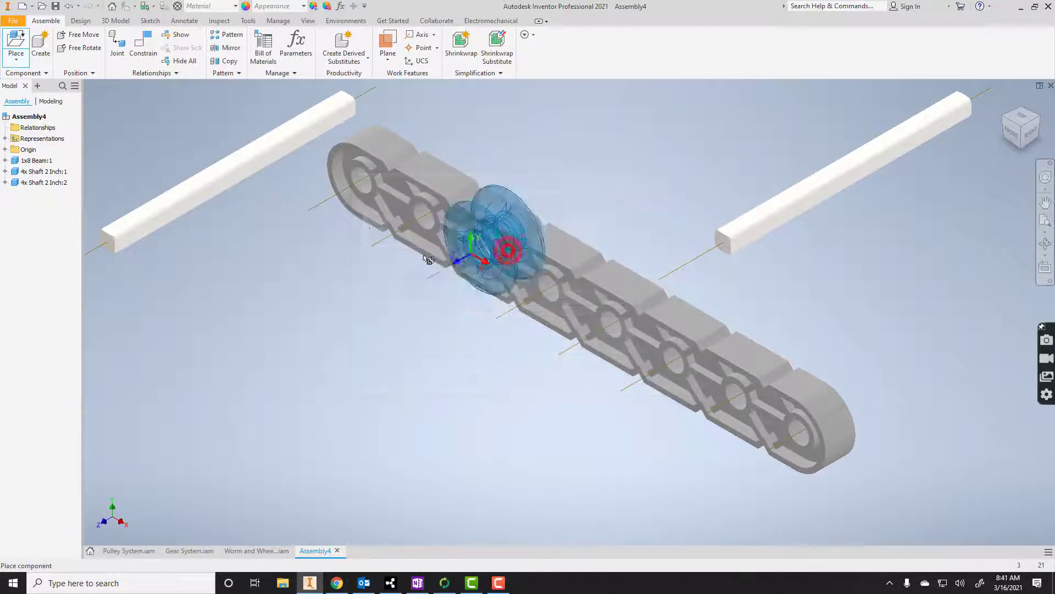
{"action": "left_click", "coordinate": [286, 266]}
{"action": "right_click", "coordinate": [577, 144]}
{"action": "left_click", "coordinate": [602, 147]}
Place one 40mm Pulley in front of the beam.
{"action": "left_click", "coordinate": [9, 40]}
{"action": "scroll", "coordinate": [523, 250], "scroll_direction": "down", "scroll_amount": 5}
{"action": "double_click", "coordinate": [519, 251]}
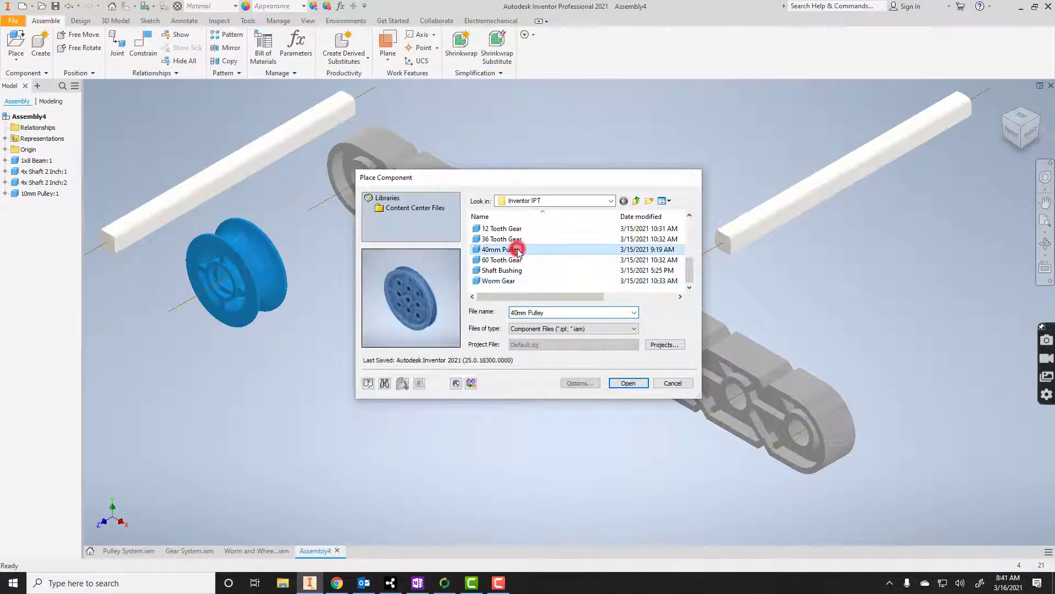
{"action": "left_click", "coordinate": [478, 410]}
{"action": "right_click", "coordinate": [634, 177]}
{"action": "left_click", "coordinate": [664, 170]}
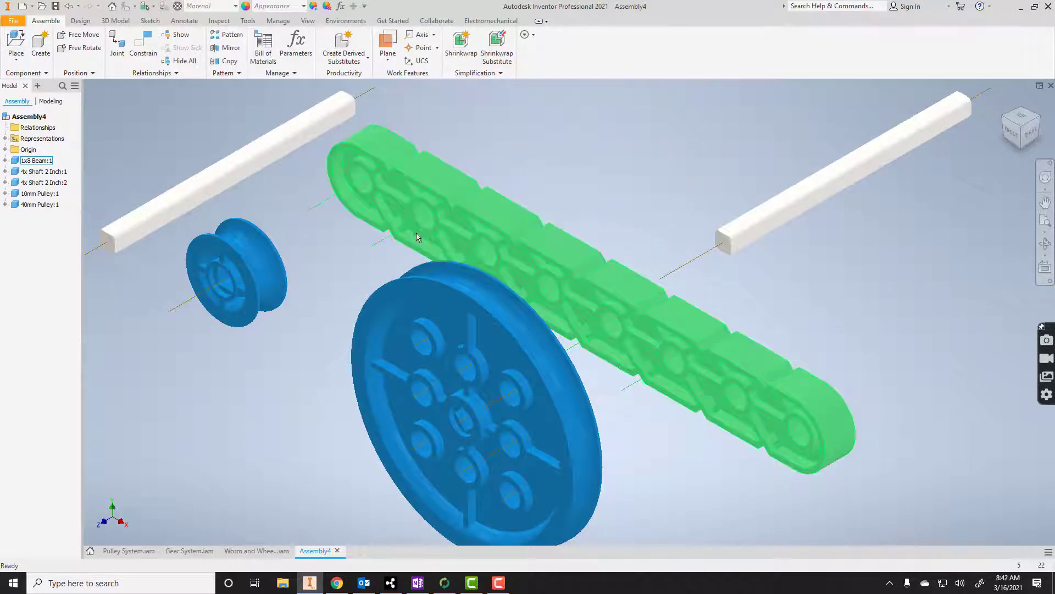
Review the Pulley System reference assembly and move the 40mm and 10mm pulleys in Assembly4 clear of the beam.
{"action": "left_click", "coordinate": [137, 552]}
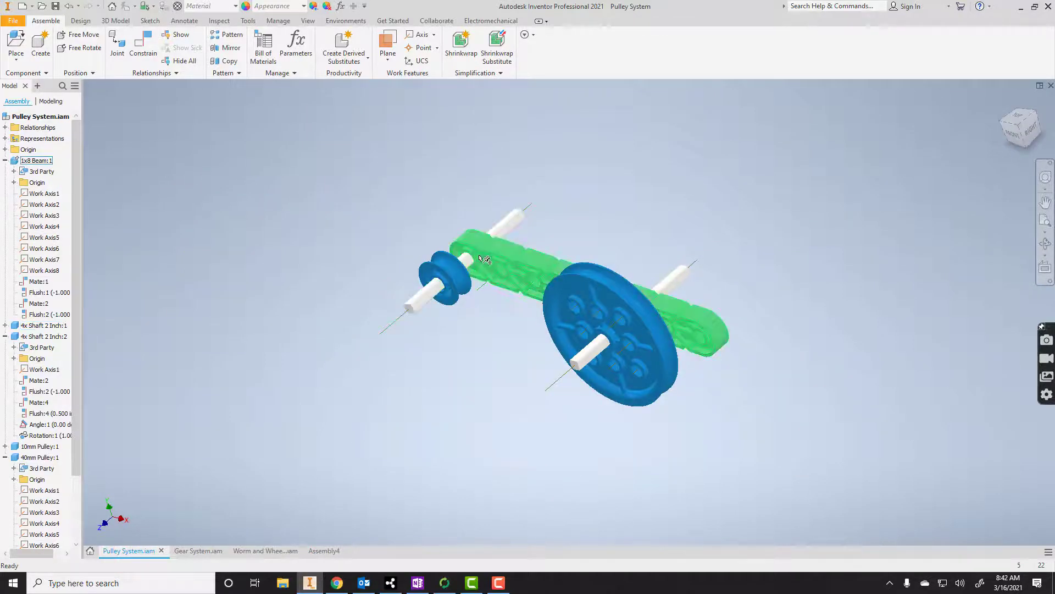
{"action": "left_click", "coordinate": [1045, 243]}
{"action": "left_click_drag", "start_coordinate": [720, 296], "coordinate": [502, 415]}
{"action": "left_click_drag", "start_coordinate": [536, 377], "coordinate": [629, 371]}
{"action": "left_click", "coordinate": [325, 550]}
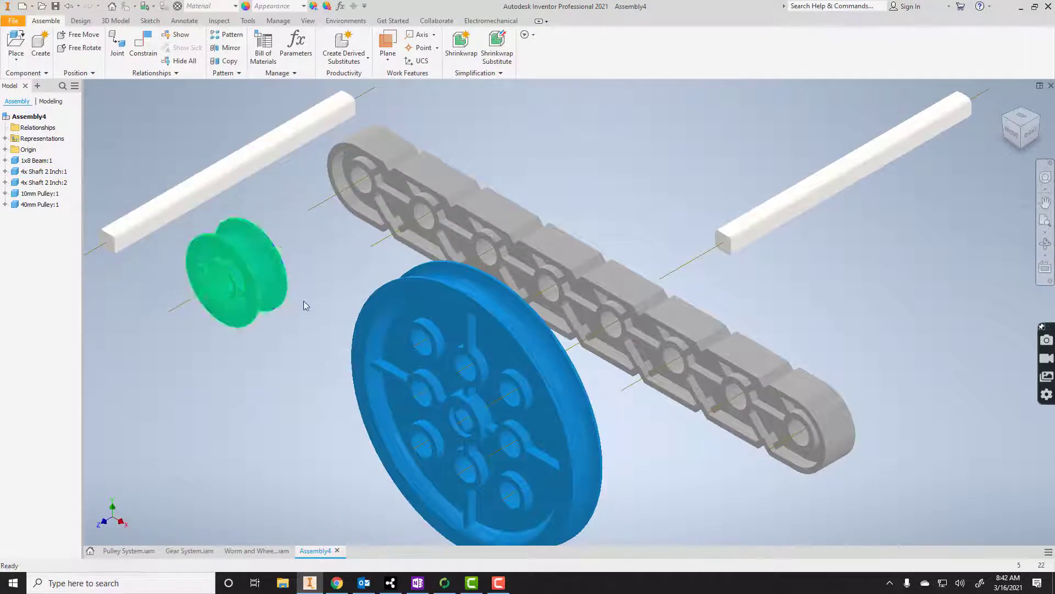
{"action": "left_click_drag", "start_coordinate": [434, 344], "coordinate": [28, 427]}
{"action": "left_click_drag", "start_coordinate": [271, 285], "coordinate": [123, 332]}
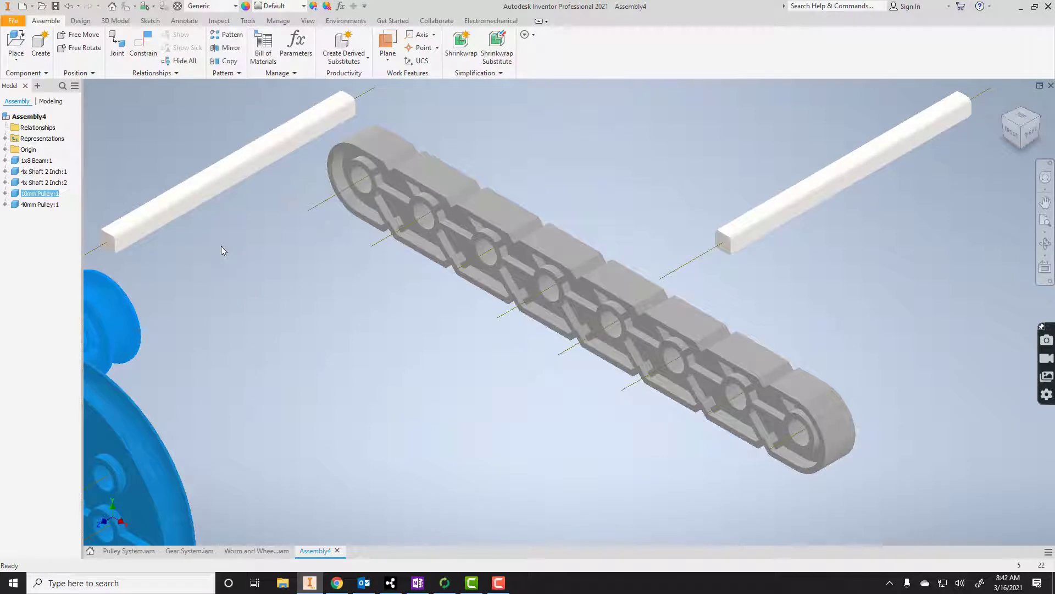
Apply a Mate constraint between the first shaft's work axis and the axis of the beam's nearest end hole.
{"action": "left_click", "coordinate": [145, 42]}
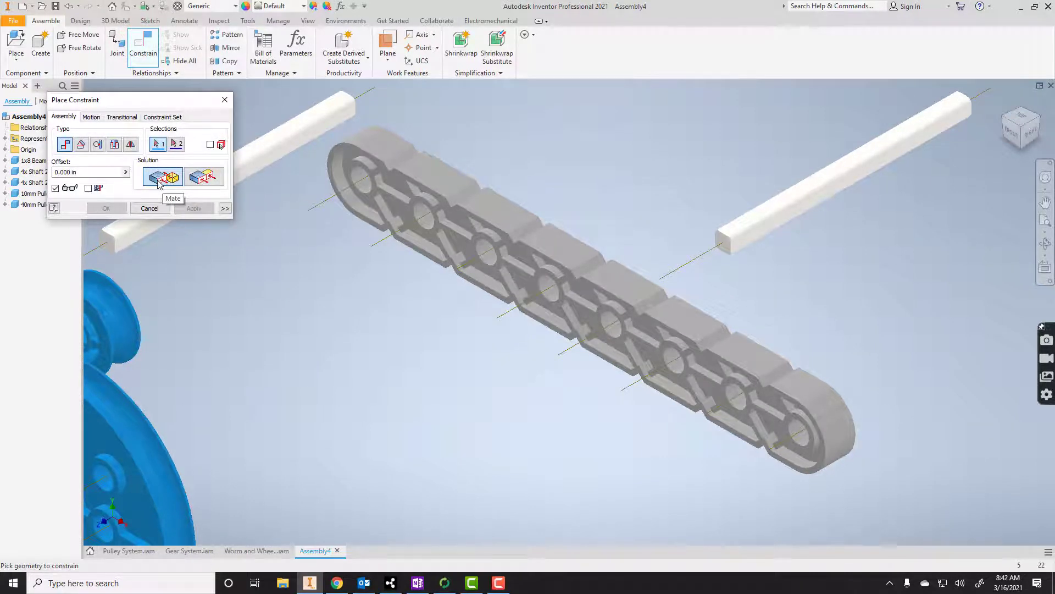
{"action": "left_click", "coordinate": [366, 91]}
{"action": "left_click", "coordinate": [334, 198]}
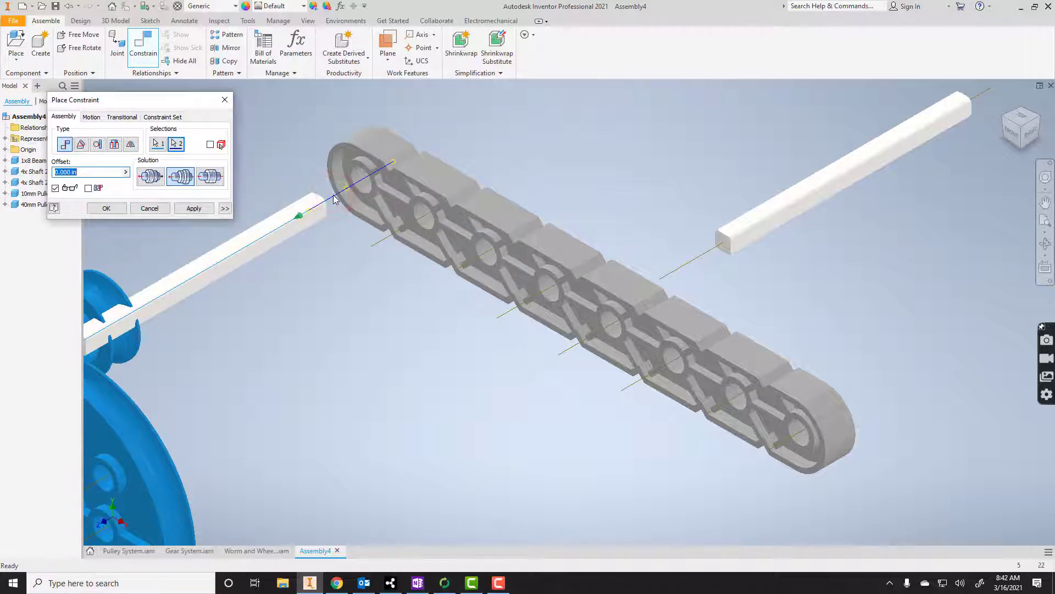
{"action": "left_click", "coordinate": [195, 208]}
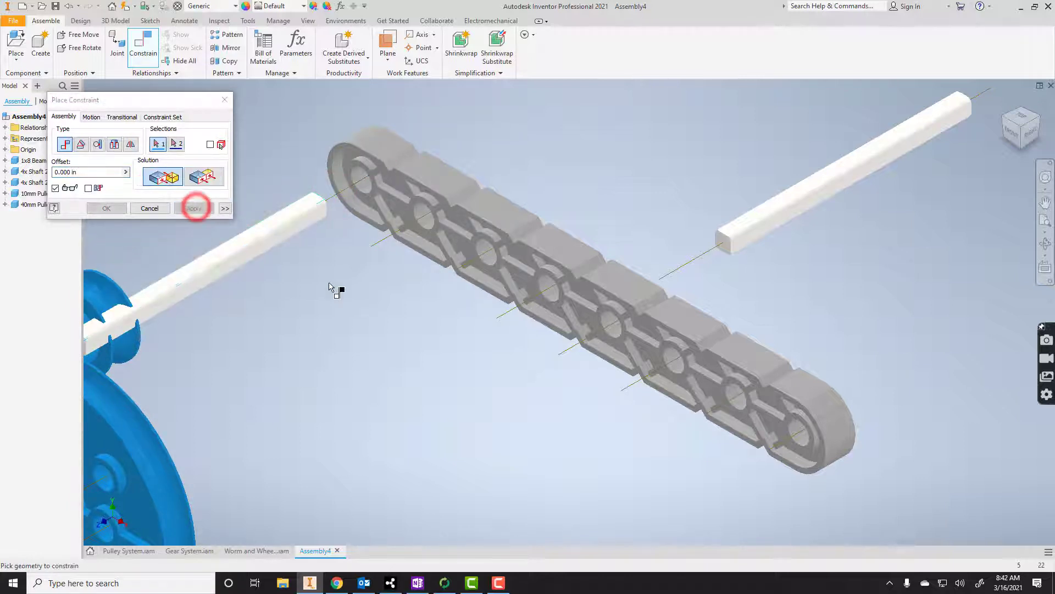
Apply a Flush constraint between the first shaft's front end face and the beam's front rib face with an offset of -1 in.
{"action": "scroll", "coordinate": [352, 295], "scroll_direction": "up", "scroll_amount": 3}
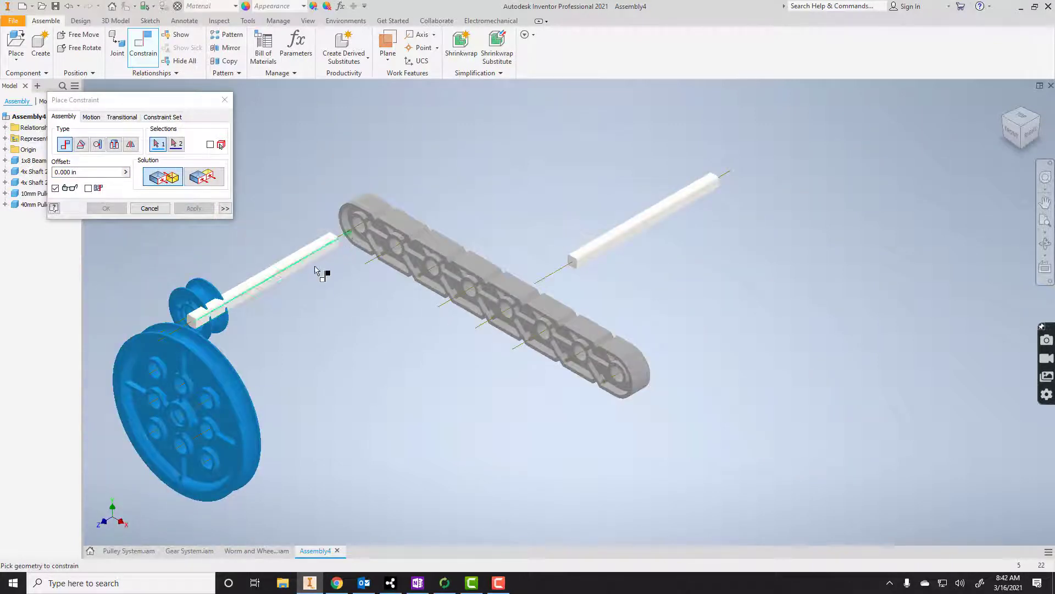
{"action": "scroll", "coordinate": [186, 324], "scroll_direction": "down", "scroll_amount": 5}
{"action": "scroll", "coordinate": [187, 324], "scroll_direction": "up", "scroll_amount": 3}
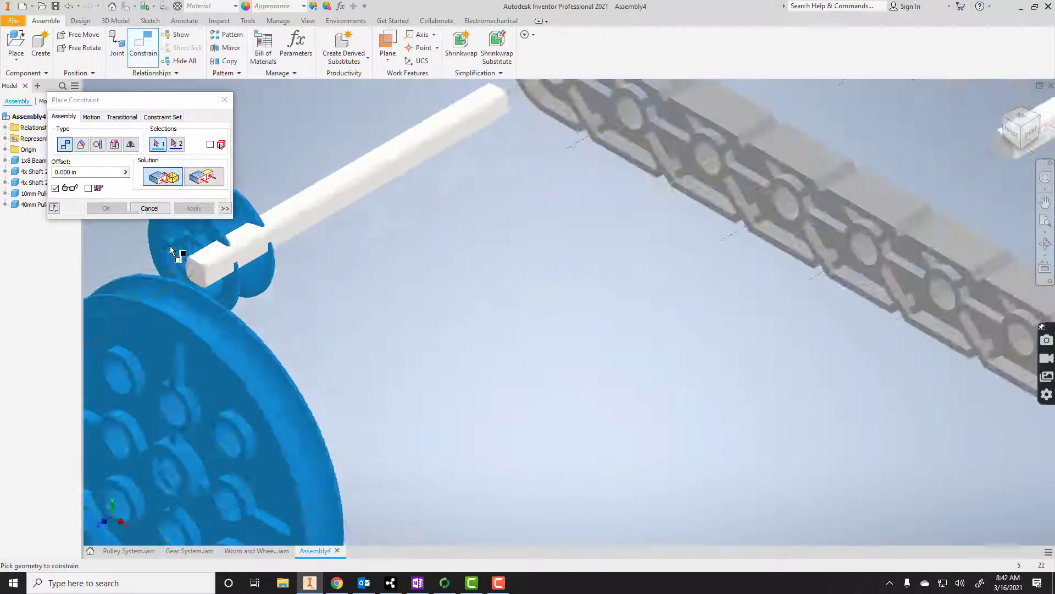
{"action": "left_click", "coordinate": [204, 176]}
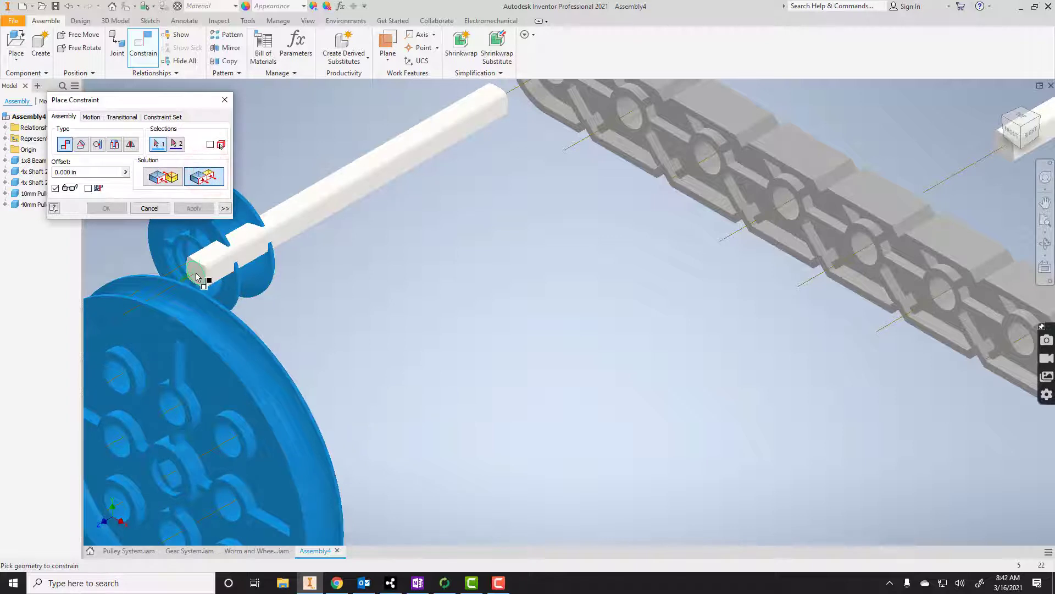
{"action": "scroll", "coordinate": [209, 279], "scroll_direction": "down", "scroll_amount": 3}
{"action": "scroll", "coordinate": [218, 283], "scroll_direction": "up", "scroll_amount": 1}
{"action": "left_click", "coordinate": [219, 283]}
{"action": "scroll", "coordinate": [443, 306], "scroll_direction": "up", "scroll_amount": 4}
{"action": "scroll", "coordinate": [550, 231], "scroll_direction": "down", "scroll_amount": 4}
{"action": "scroll", "coordinate": [604, 193], "scroll_direction": "down", "scroll_amount": 2}
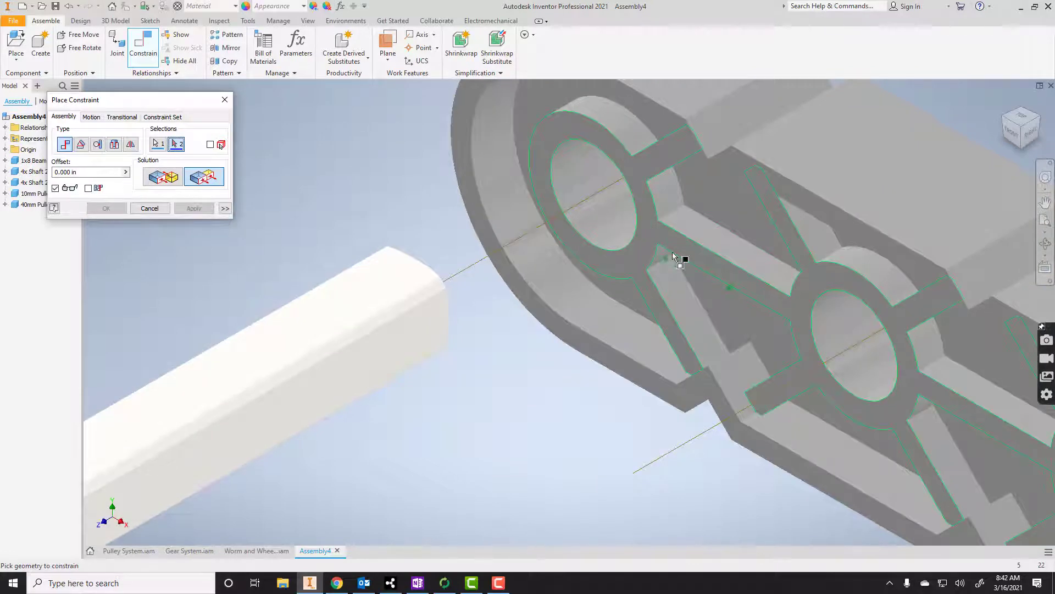
{"action": "left_click", "coordinate": [647, 235]}
{"action": "scroll", "coordinate": [614, 255], "scroll_direction": "up", "scroll_amount": 4}
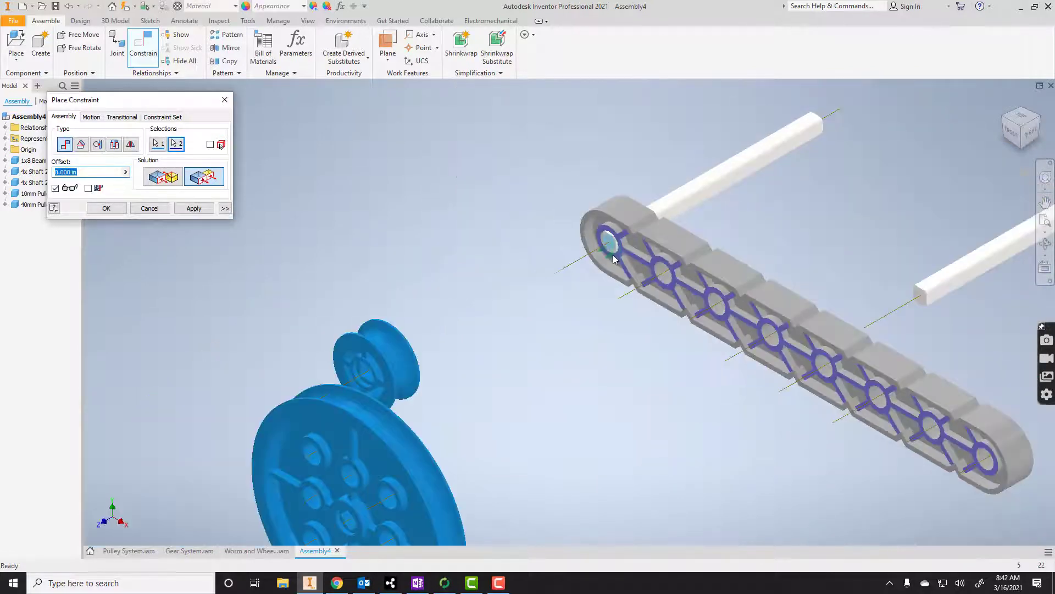
{"action": "double_click", "coordinate": [81, 173]}
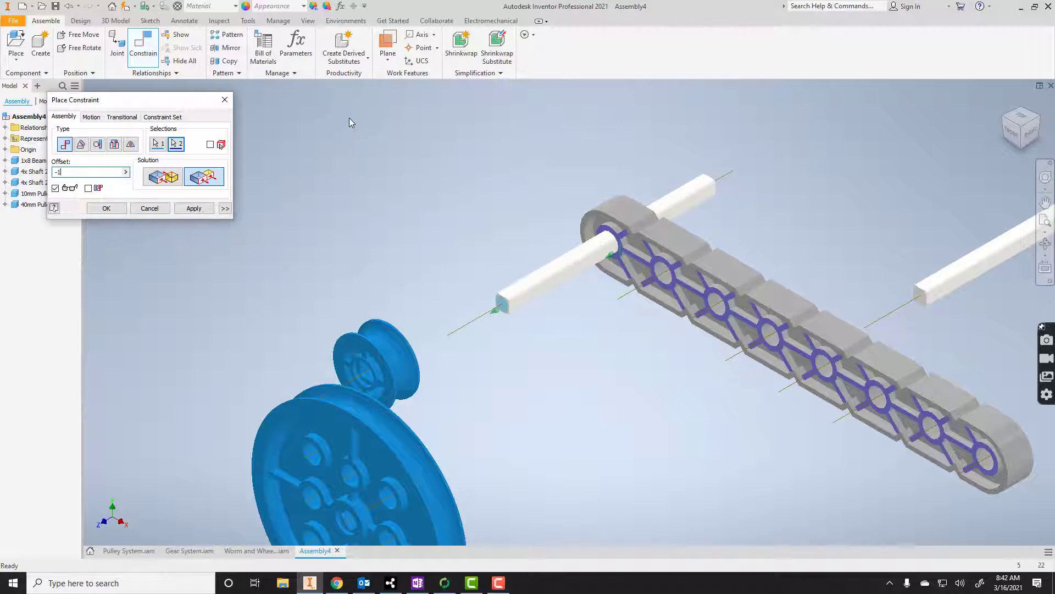
{"action": "key", "text": "Return"}
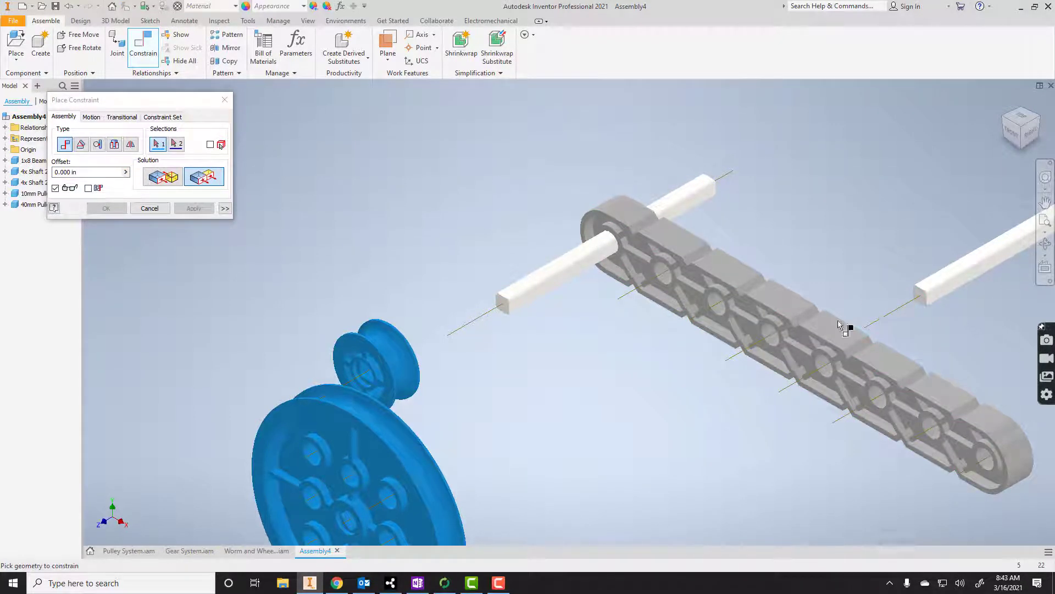
Apply a Mate constraint between the second shaft's work axis and the axis of the beam's sixth hole, counting from the first shaft.
{"action": "left_click", "coordinate": [166, 177]}
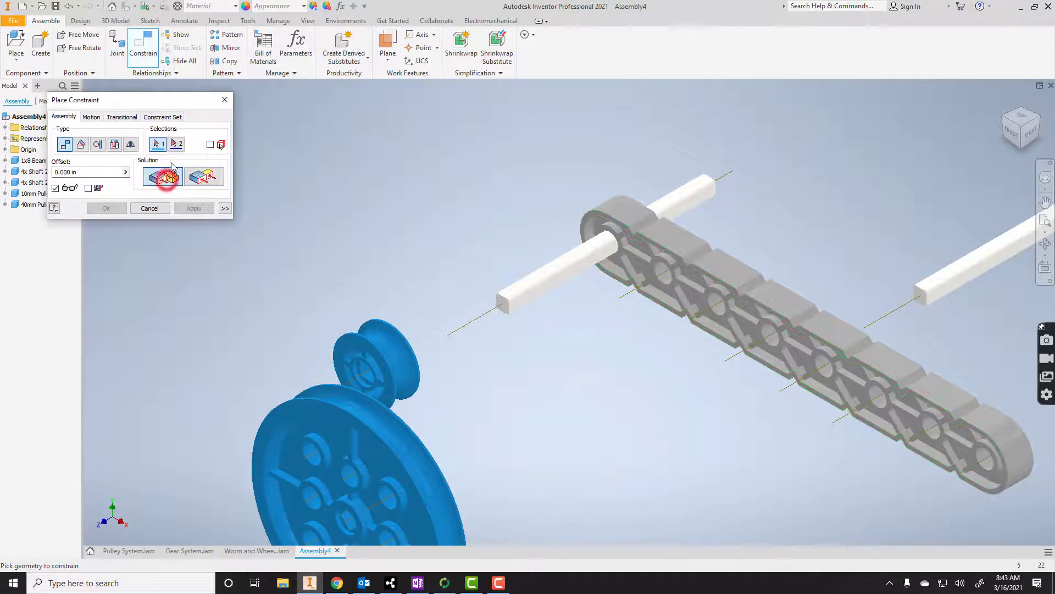
{"action": "left_click", "coordinate": [898, 307]}
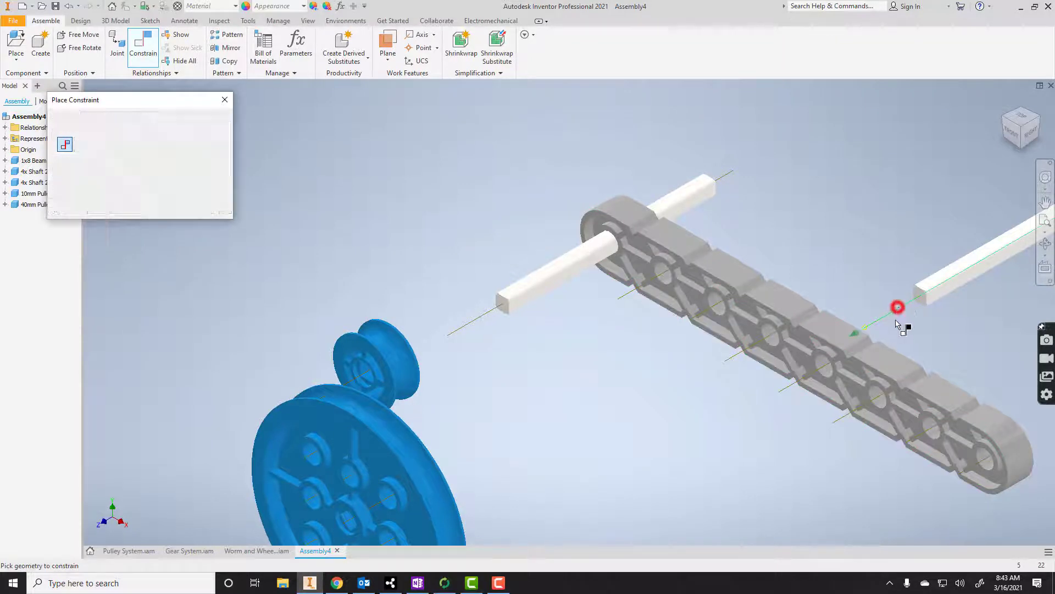
{"action": "left_click", "coordinate": [843, 421]}
{"action": "left_click", "coordinate": [193, 209]}
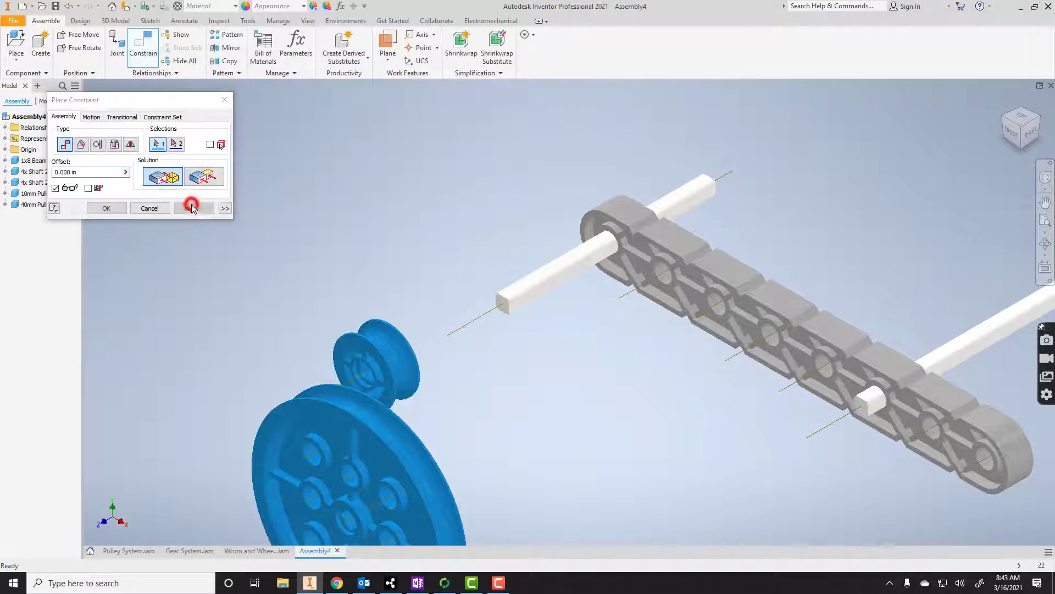
Apply a Flush constraint between the second shaft's front end face and the beam's front rib face with an offset of -1 in.
{"action": "left_click", "coordinate": [203, 176]}
{"action": "scroll", "coordinate": [862, 438], "scroll_direction": "up", "scroll_amount": 5}
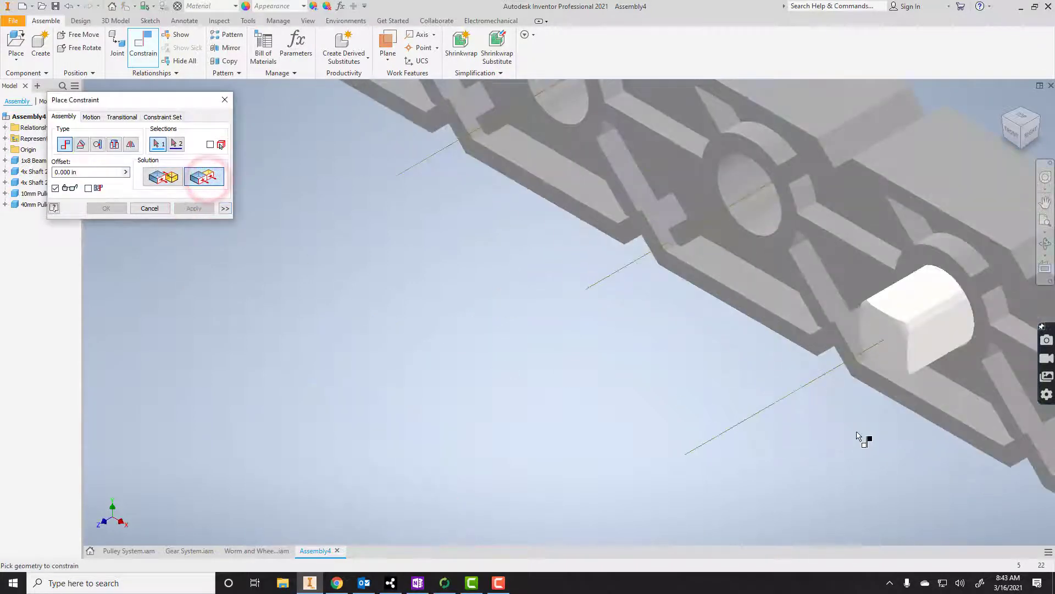
{"action": "left_click", "coordinate": [887, 352]}
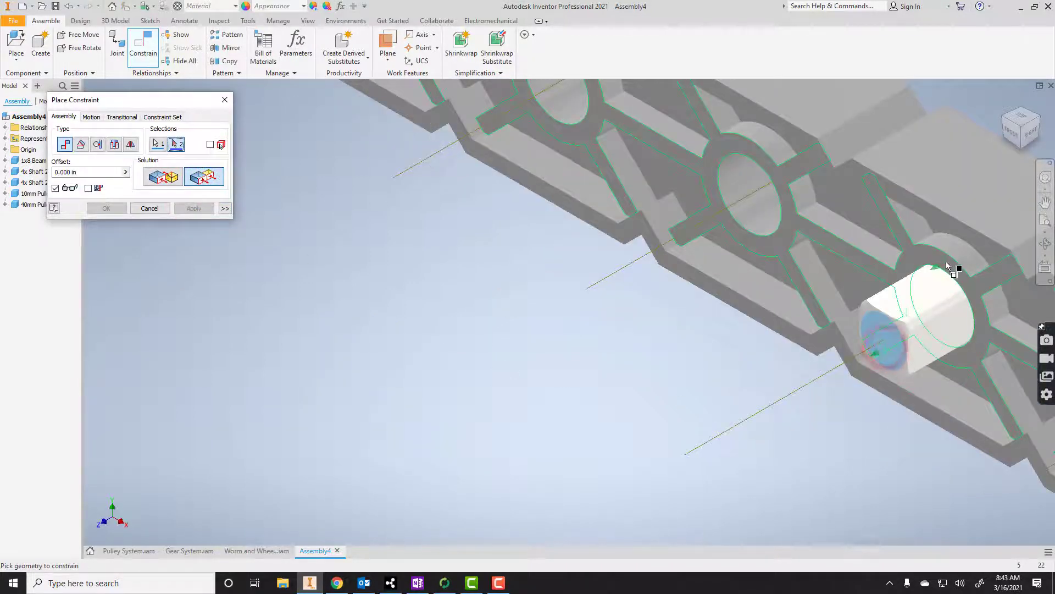
{"action": "left_click", "coordinate": [942, 263]}
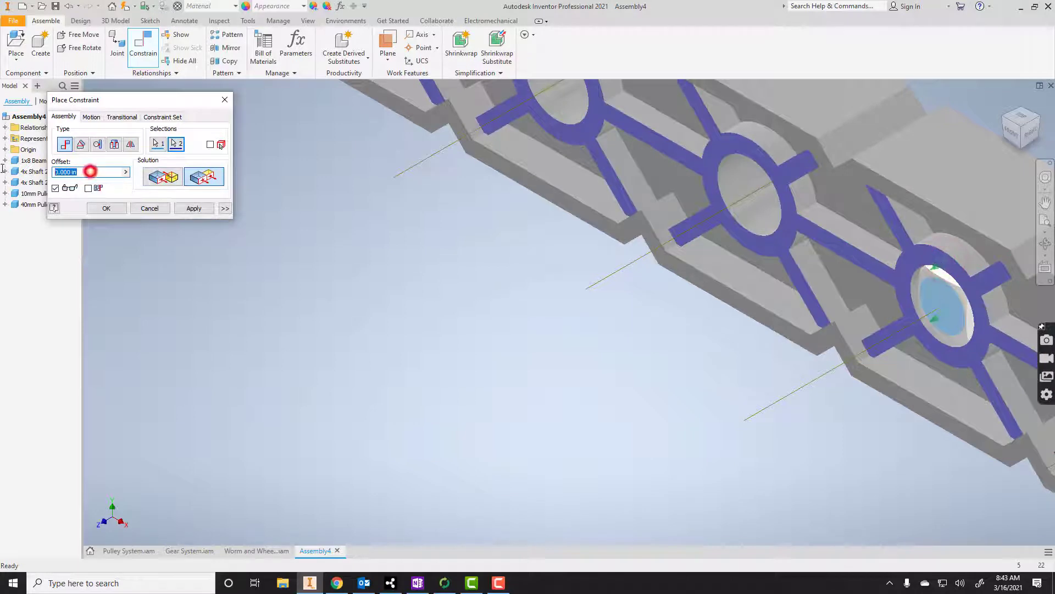
{"action": "type", "text": "-1"}
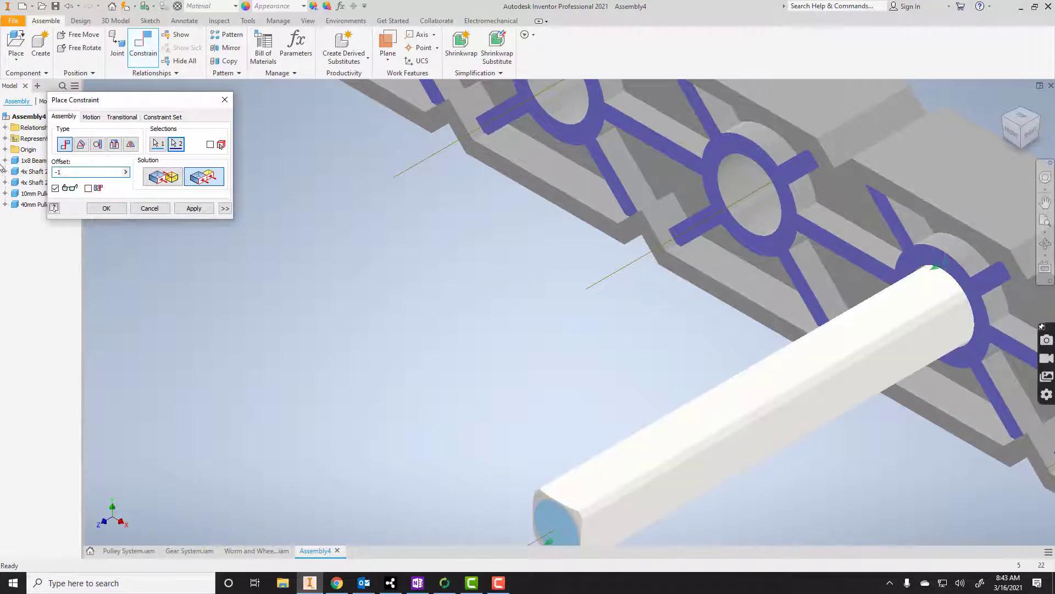
{"action": "left_click", "coordinate": [193, 208]}
Apply a Mate constraint between the 10mm pulley's center axis and the first shaft's work axis.
{"action": "scroll", "coordinate": [363, 306], "scroll_direction": "down", "scroll_amount": 5}
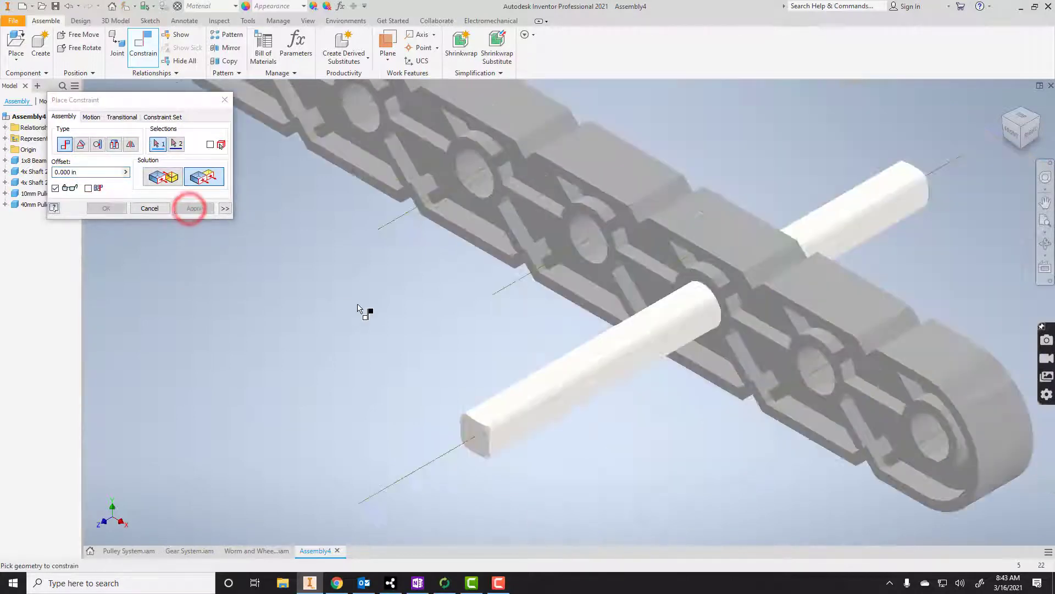
{"action": "scroll", "coordinate": [248, 230], "scroll_direction": "up", "scroll_amount": 3}
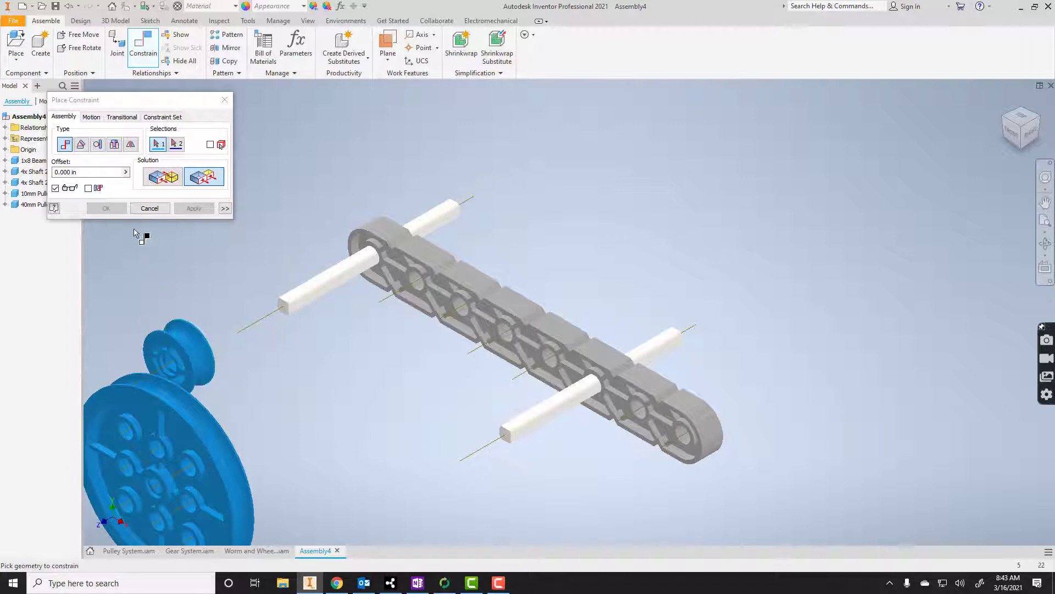
{"action": "left_click", "coordinate": [166, 181]}
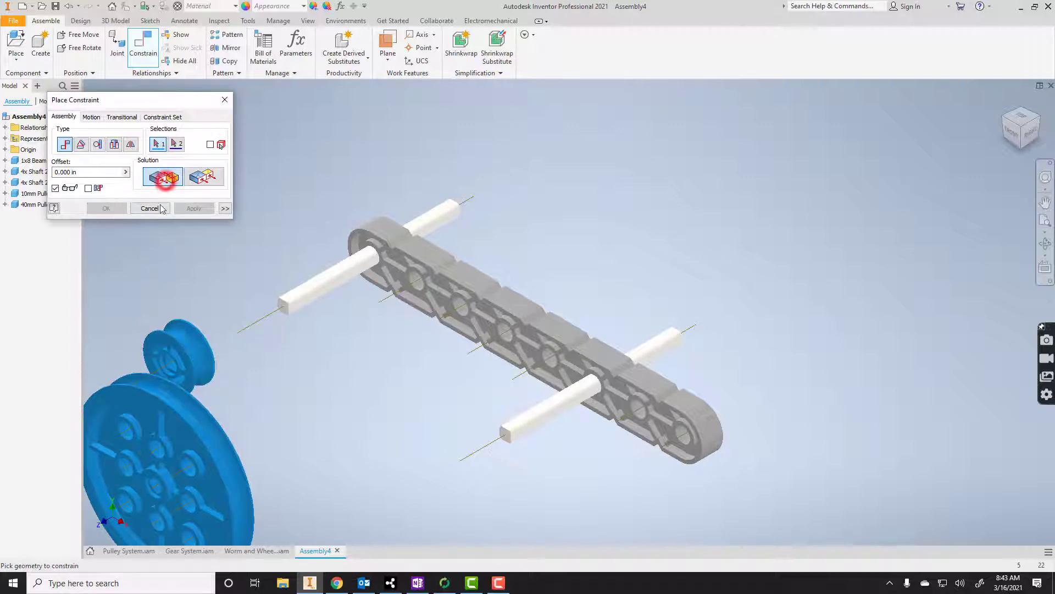
{"action": "left_click", "coordinate": [160, 370]}
{"action": "left_click", "coordinate": [253, 330]}
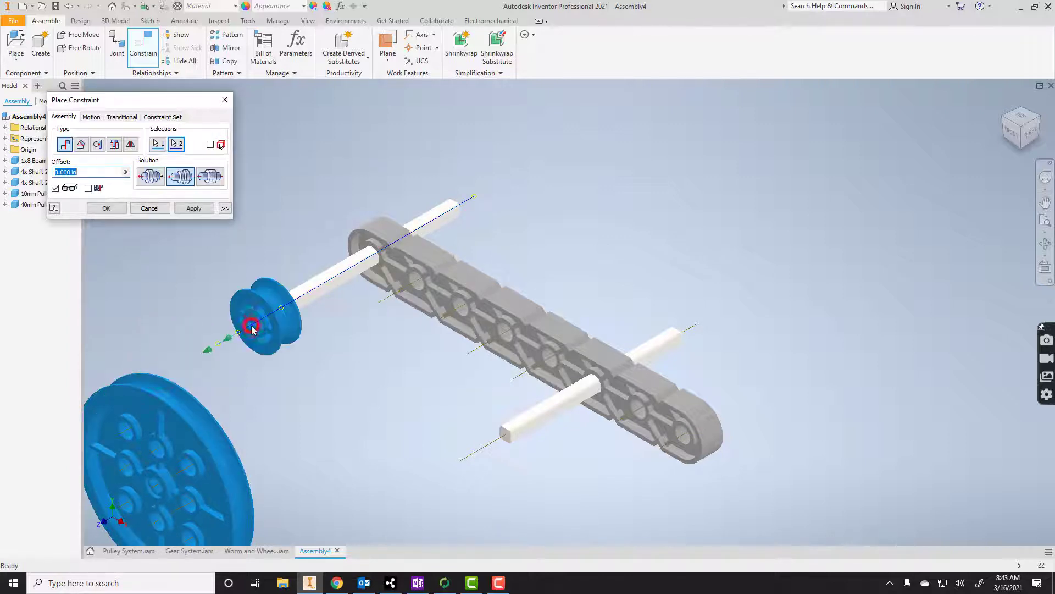
{"action": "left_click", "coordinate": [193, 208]}
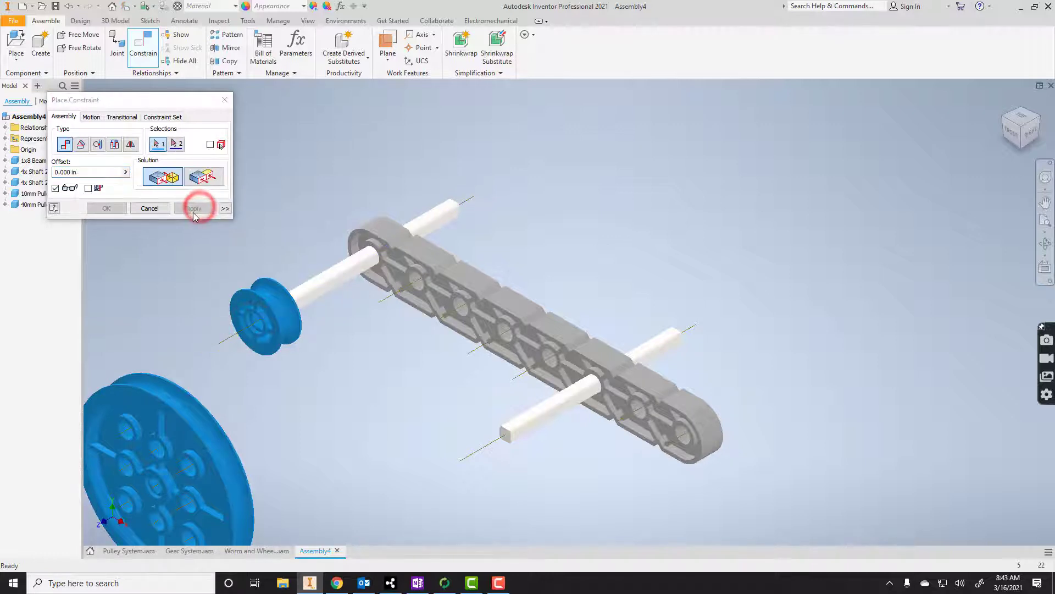
Apply a Flush constraint with zero offset between the 10mm pulley's hub face and the first shaft's front end face.
{"action": "left_click", "coordinate": [1044, 243]}
{"action": "left_click_drag", "start_coordinate": [640, 330], "coordinate": [311, 329]}
{"action": "left_click", "coordinate": [505, 324]}
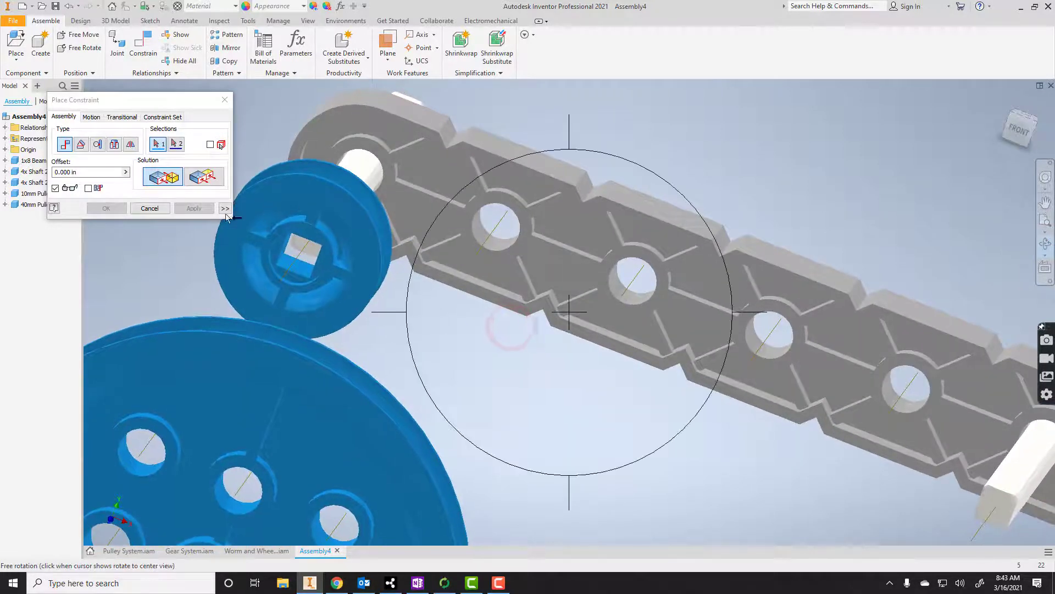
{"action": "left_click", "coordinate": [212, 186]}
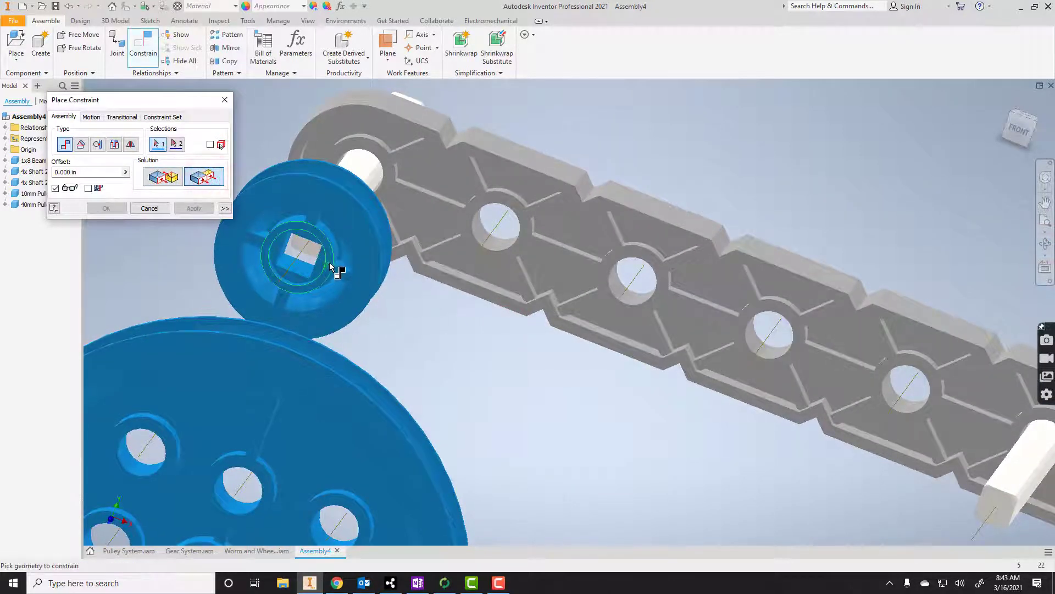
{"action": "left_click", "coordinate": [308, 246]}
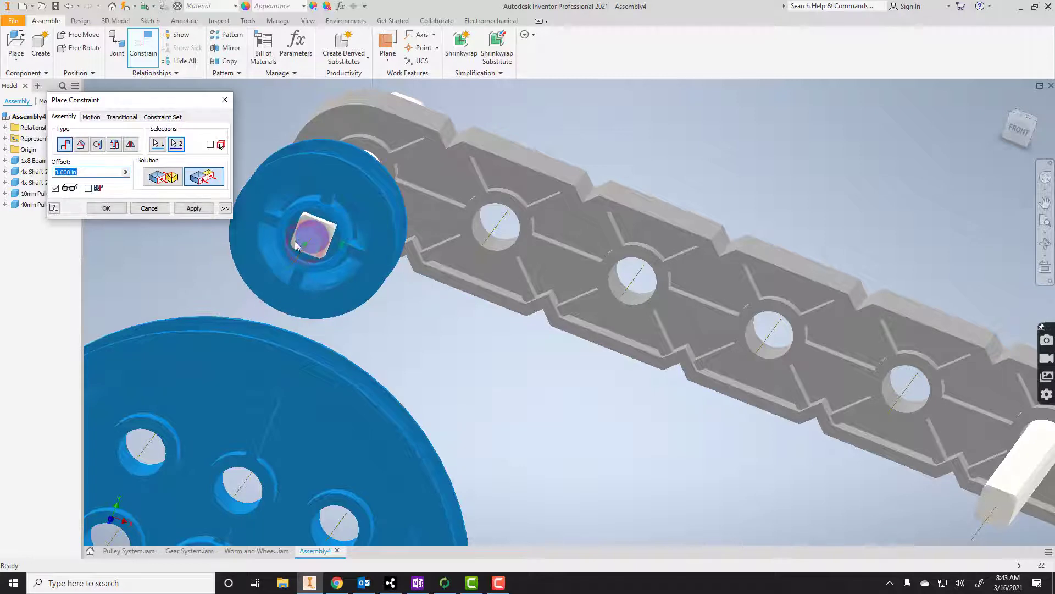
{"action": "left_click", "coordinate": [193, 208]}
Apply a Mate constraint between the 40mm pulley's center axis and the second shaft's work axis.
{"action": "scroll", "coordinate": [522, 336], "scroll_direction": "down", "scroll_amount": 3}
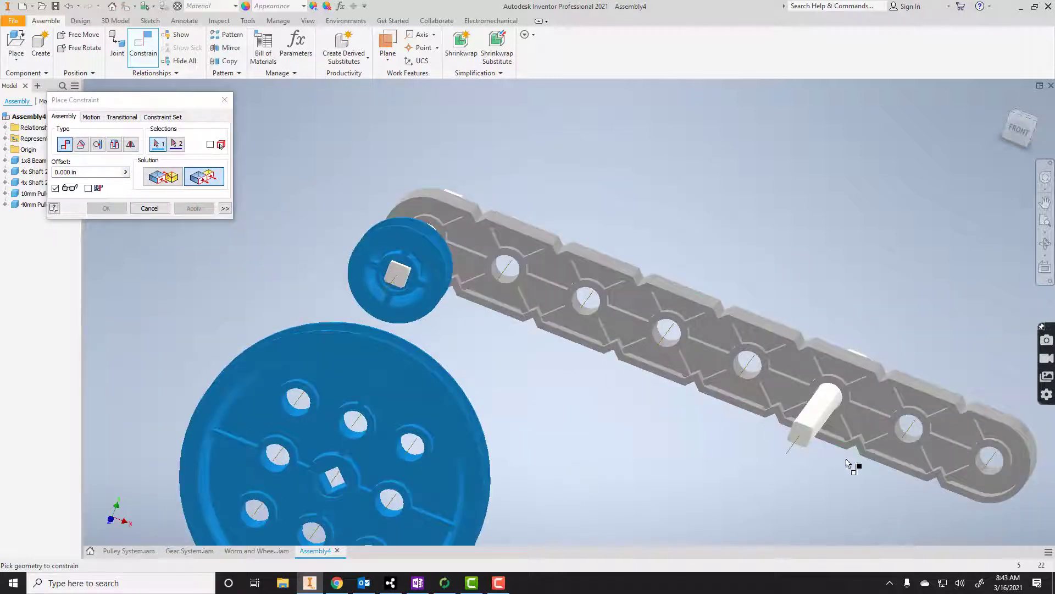
{"action": "left_click", "coordinate": [158, 178]}
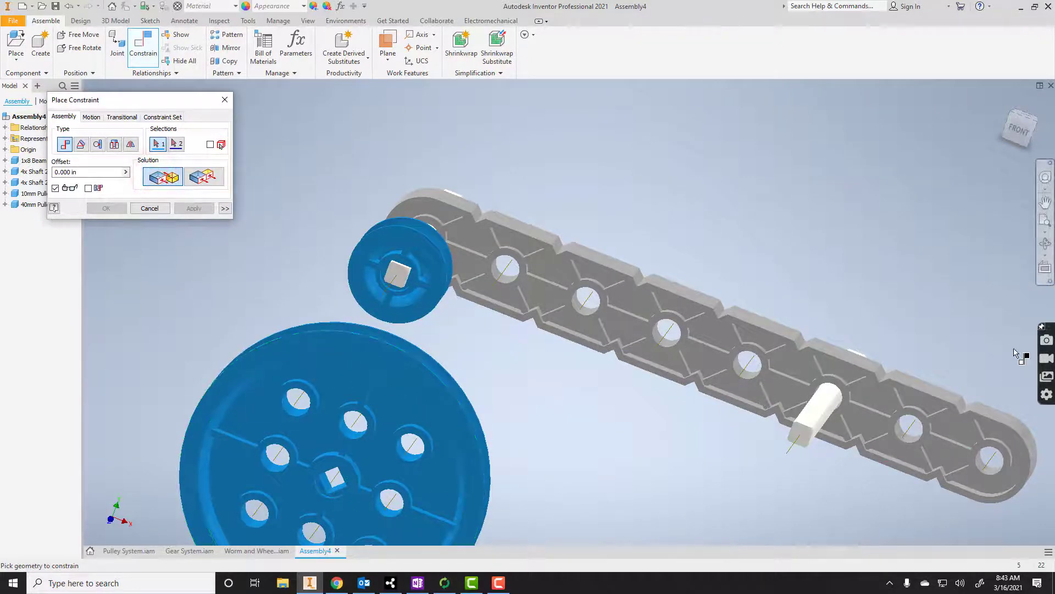
{"action": "left_click", "coordinate": [1045, 245]}
{"action": "left_click_drag", "start_coordinate": [568, 368], "coordinate": [375, 386]}
{"action": "scroll", "coordinate": [375, 386], "scroll_direction": "down", "scroll_amount": 5}
{"action": "key", "text": "Escape"}
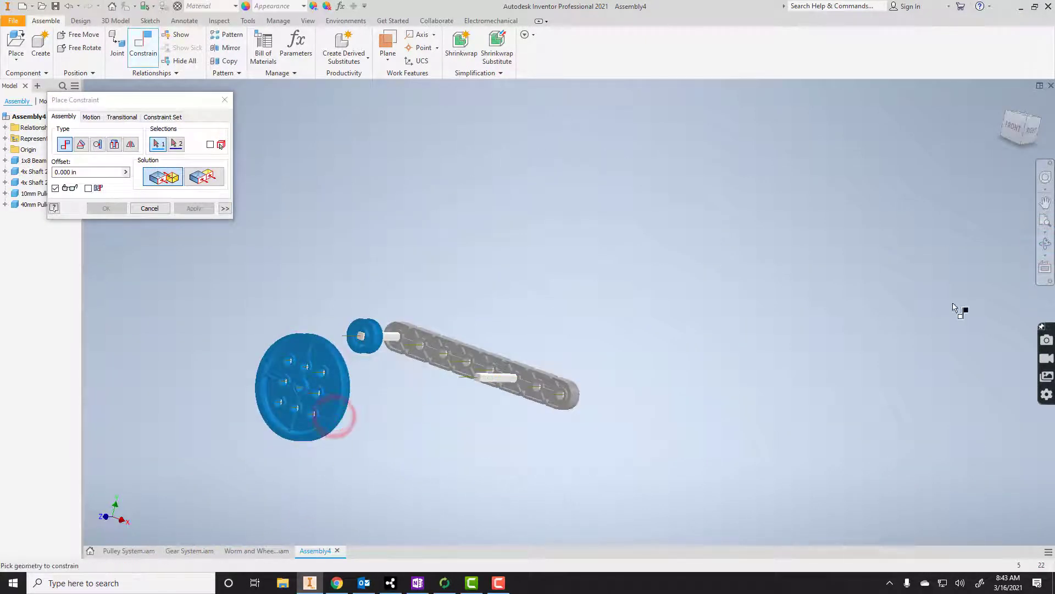
{"action": "left_click", "coordinate": [1044, 244]}
{"action": "left_click_drag", "start_coordinate": [552, 385], "coordinate": [566, 382]}
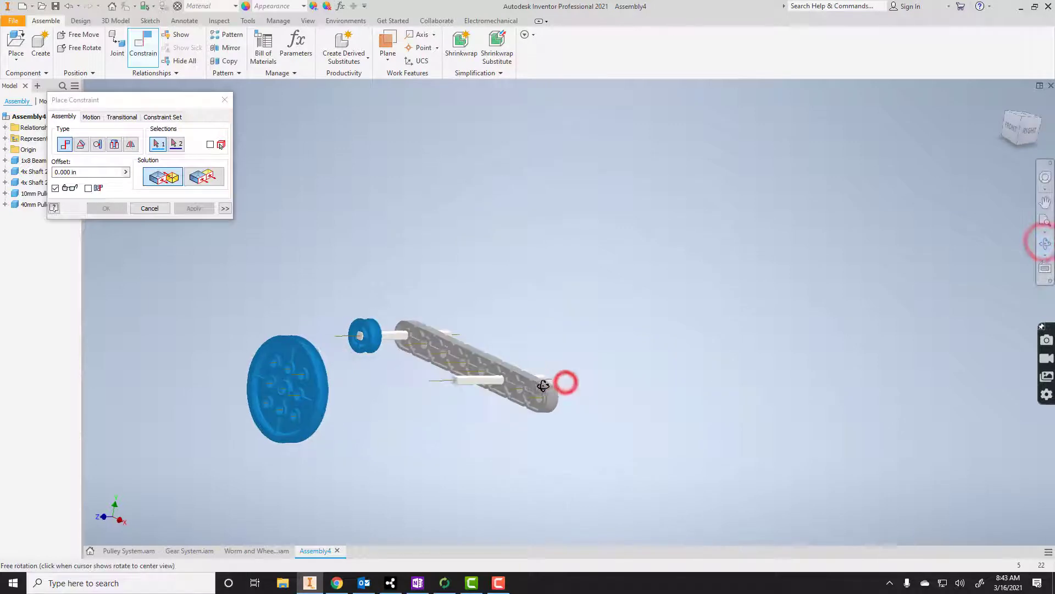
{"action": "scroll", "coordinate": [276, 397], "scroll_direction": "up", "scroll_amount": 5}
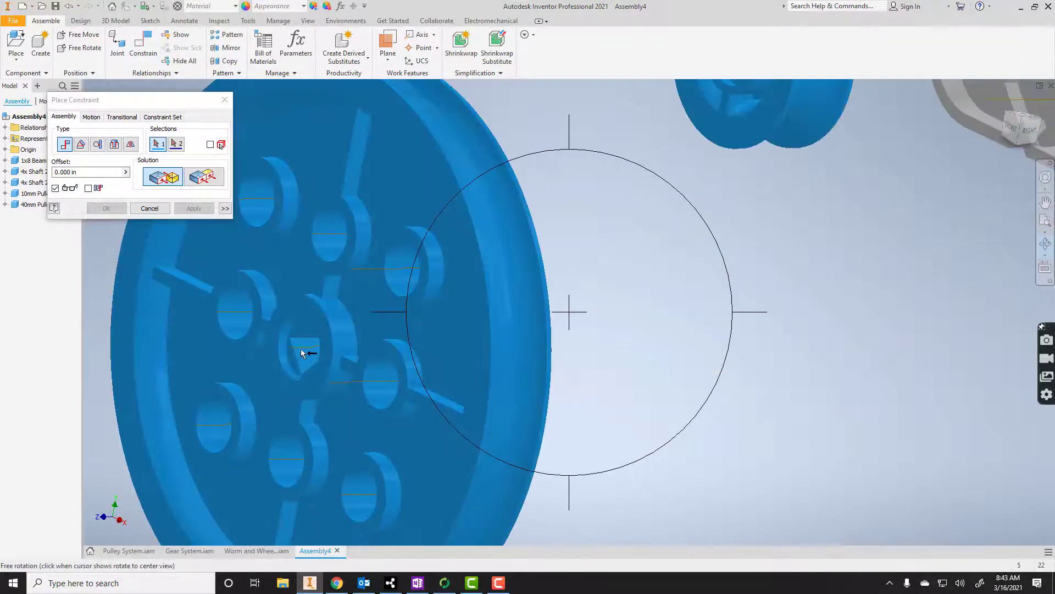
{"action": "key", "text": "Escape"}
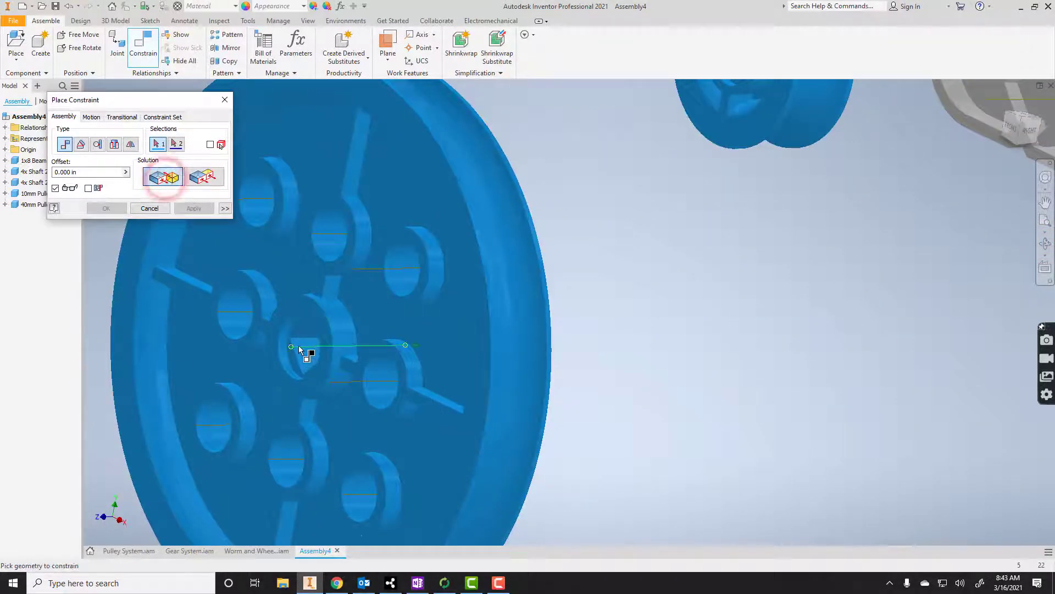
{"action": "left_click", "coordinate": [298, 346]}
{"action": "scroll", "coordinate": [795, 443], "scroll_direction": "down", "scroll_amount": 8}
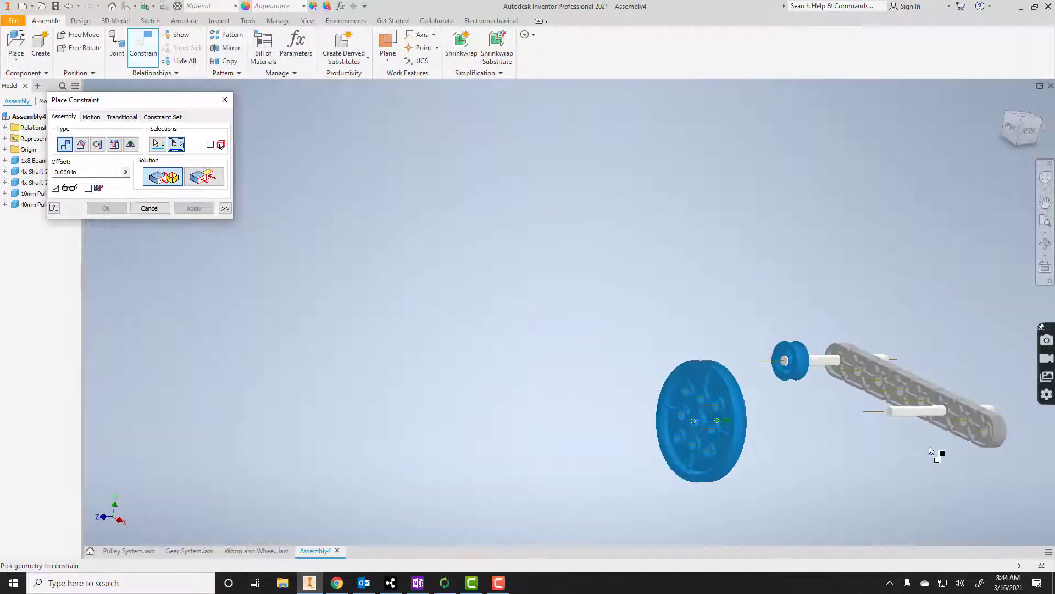
{"action": "scroll", "coordinate": [896, 417], "scroll_direction": "up", "scroll_amount": 5}
{"action": "left_click", "coordinate": [688, 343]}
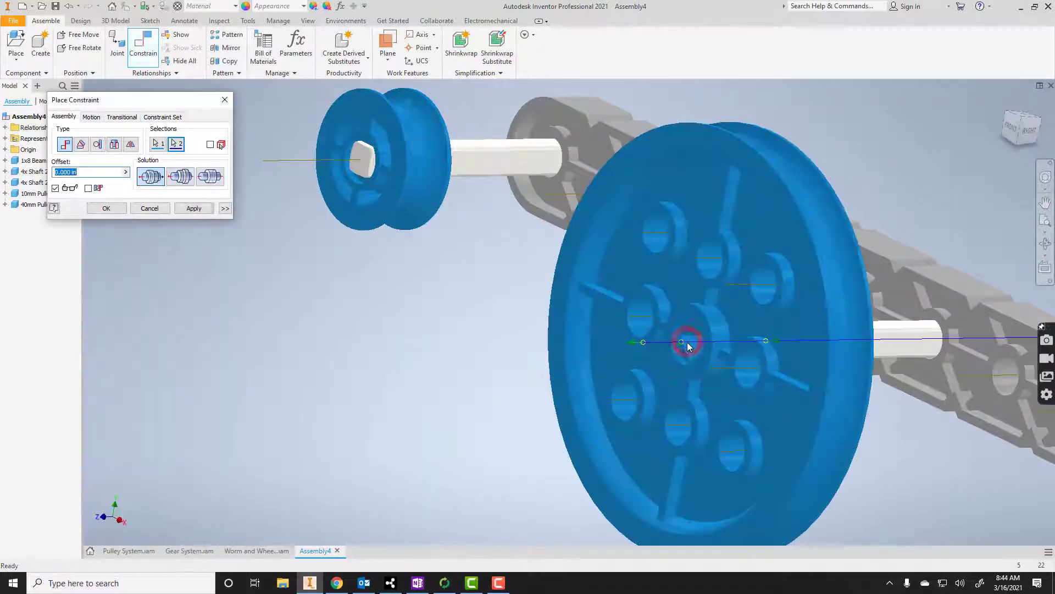
{"action": "left_click", "coordinate": [189, 208]}
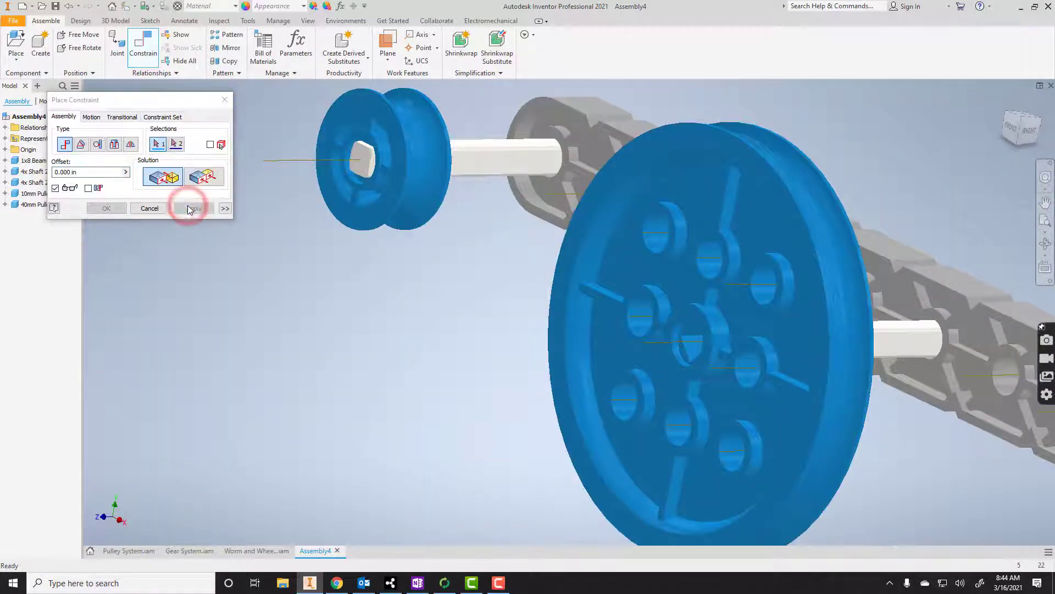
Apply a Flush constraint with zero offset between the 40mm pulley's hub face and the second shaft's front end face.
{"action": "left_click", "coordinate": [1045, 243]}
{"action": "left_click_drag", "start_coordinate": [526, 280], "coordinate": [586, 284]}
{"action": "left_click", "coordinate": [204, 175]}
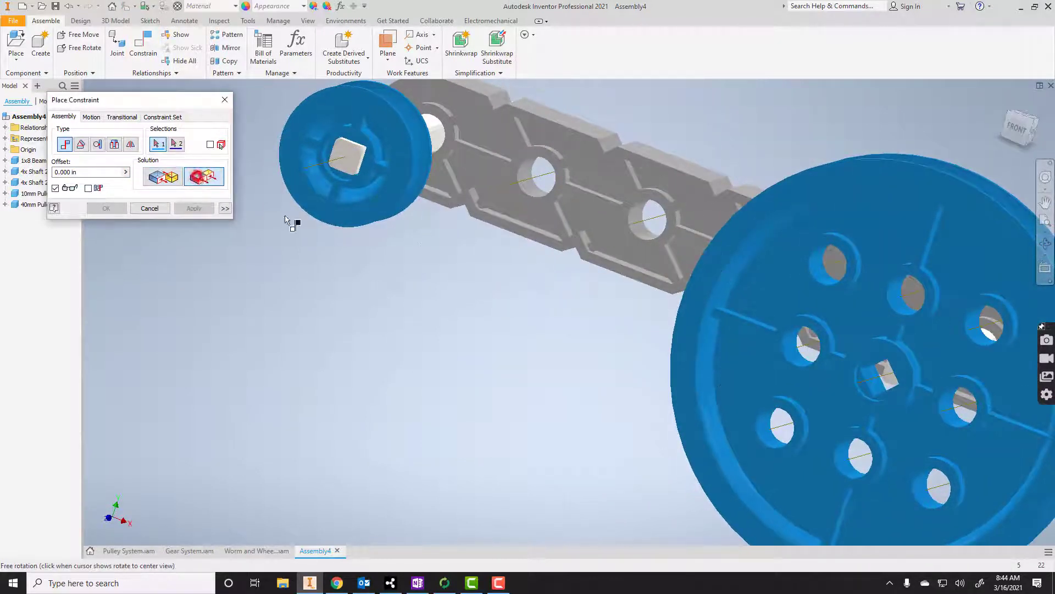
{"action": "left_click", "coordinate": [900, 360]}
{"action": "left_click", "coordinate": [893, 378]}
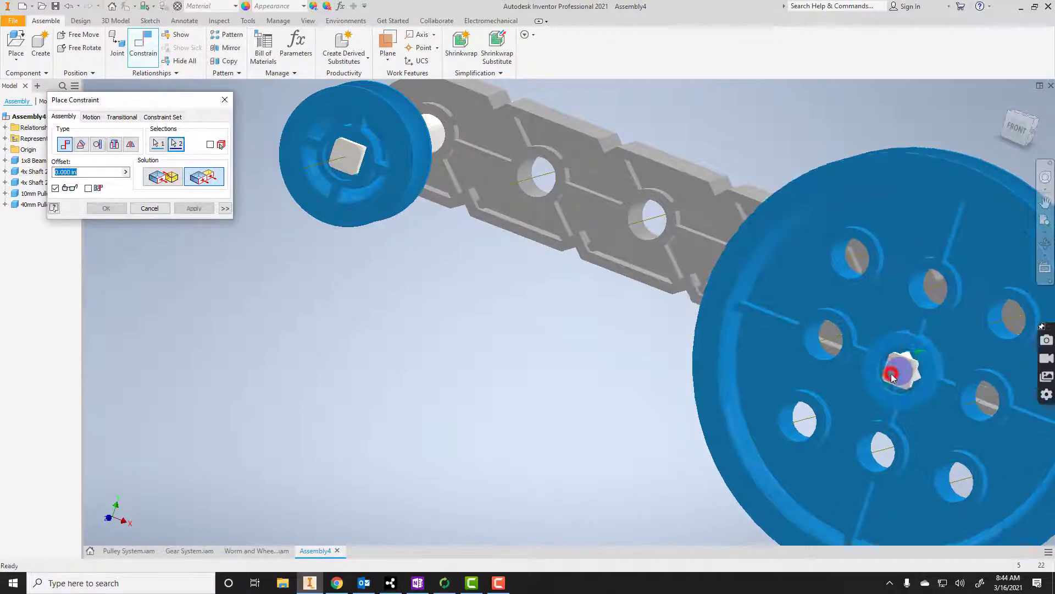
{"action": "left_click", "coordinate": [194, 208]}
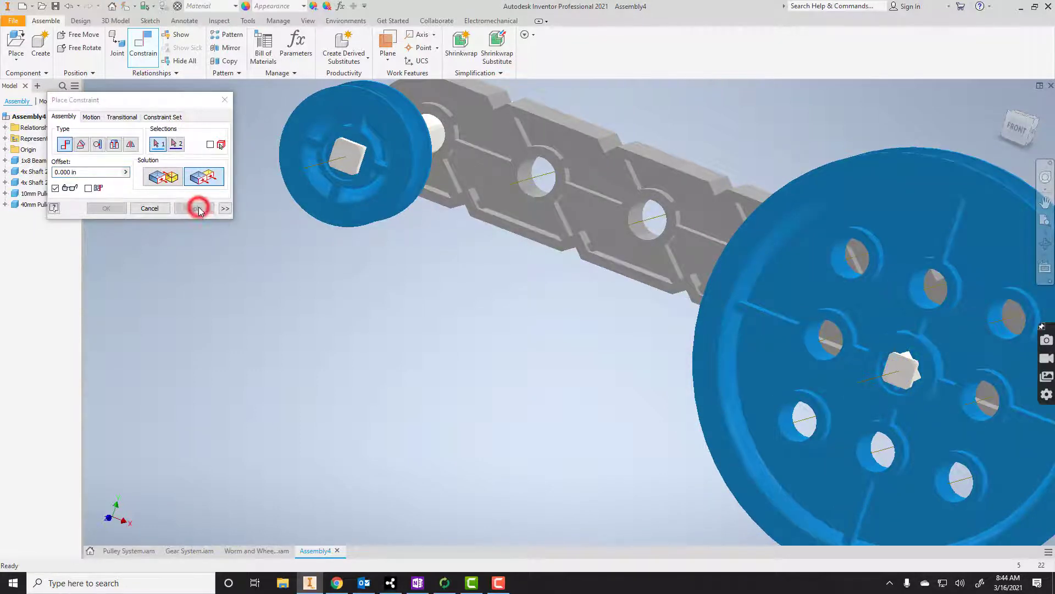
{"action": "left_click", "coordinate": [1045, 244]}
{"action": "left_click_drag", "start_coordinate": [686, 314], "coordinate": [501, 218]}
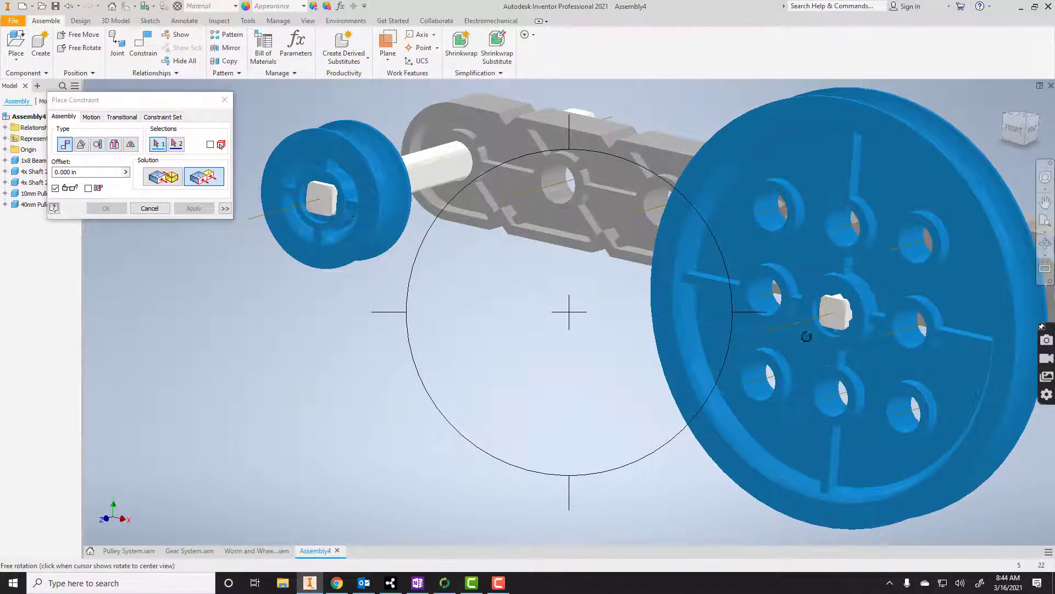
Examine how the square end of the second shaft fits in the 40mm pulley's hub opening, and exit the constraint command.
{"action": "scroll", "coordinate": [850, 335], "scroll_direction": "down", "scroll_amount": 3}
{"action": "scroll", "coordinate": [933, 291], "scroll_direction": "down", "scroll_amount": 2}
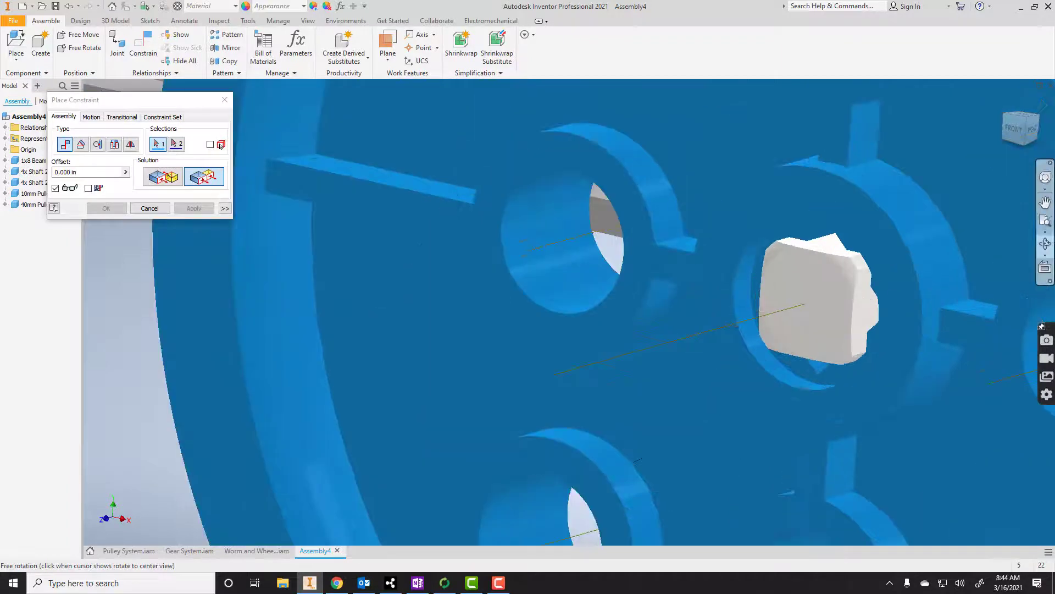
{"action": "scroll", "coordinate": [932, 291], "scroll_direction": "up", "scroll_amount": 3}
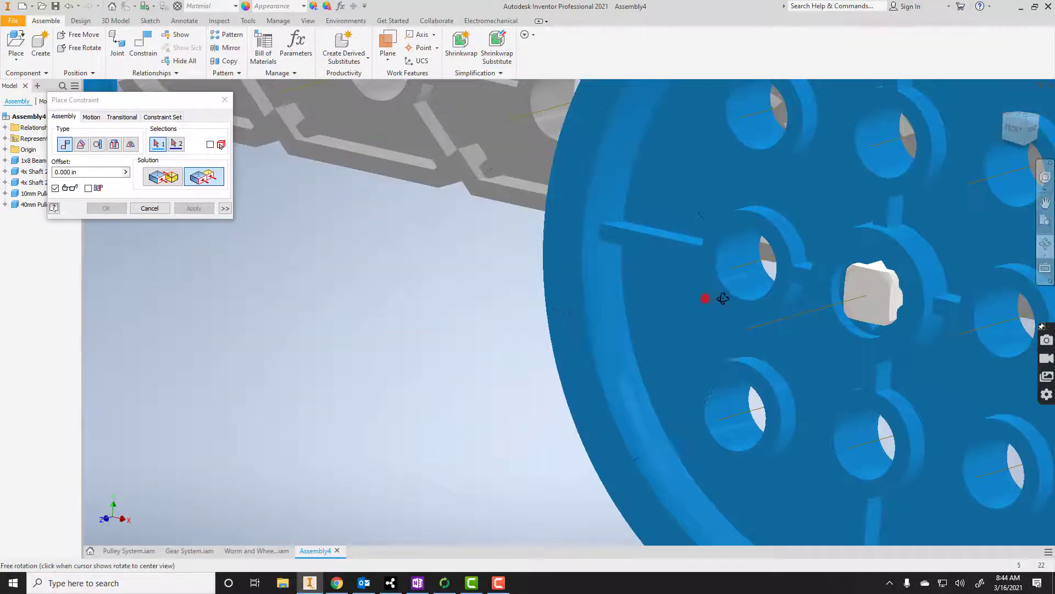
{"action": "scroll", "coordinate": [726, 298], "scroll_direction": "down", "scroll_amount": 2}
{"action": "left_click", "coordinate": [704, 299]}
{"action": "scroll", "coordinate": [990, 258], "scroll_direction": "down", "scroll_amount": 3}
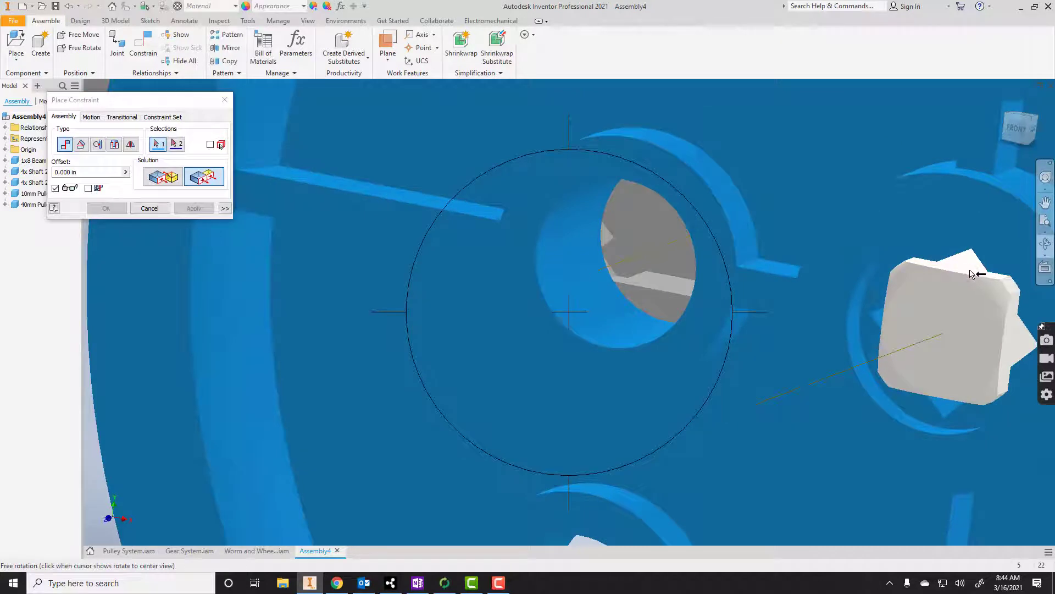
{"action": "scroll", "coordinate": [972, 273], "scroll_direction": "up", "scroll_amount": 5}
{"action": "key", "text": "Escape"}
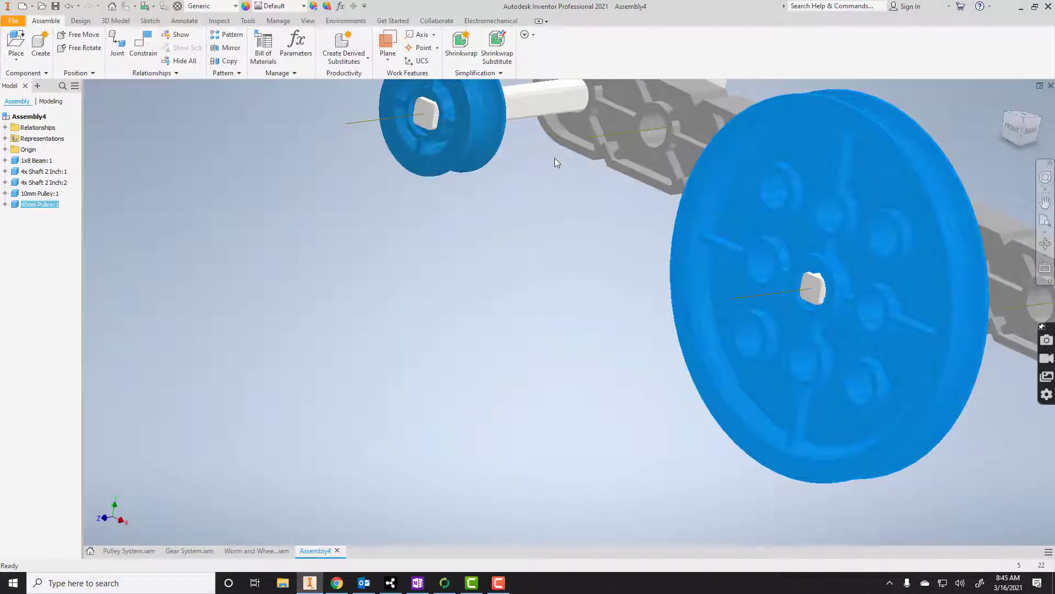
Ground the 1x8 beam so it is fixed in the assembly.
{"action": "scroll", "coordinate": [632, 189], "scroll_direction": "up", "scroll_amount": 3}
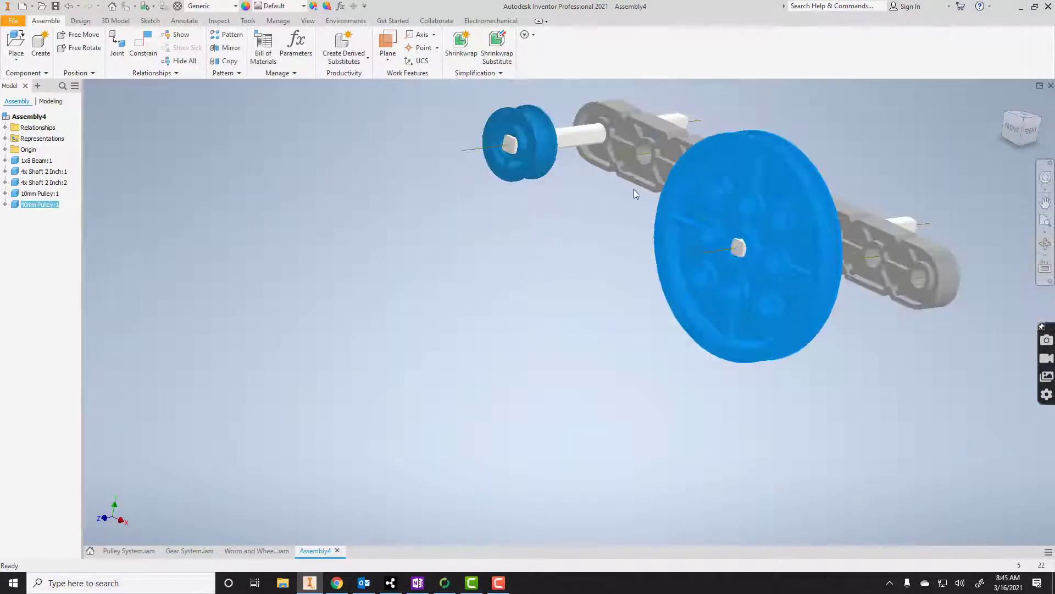
{"action": "right_click", "coordinate": [36, 160]}
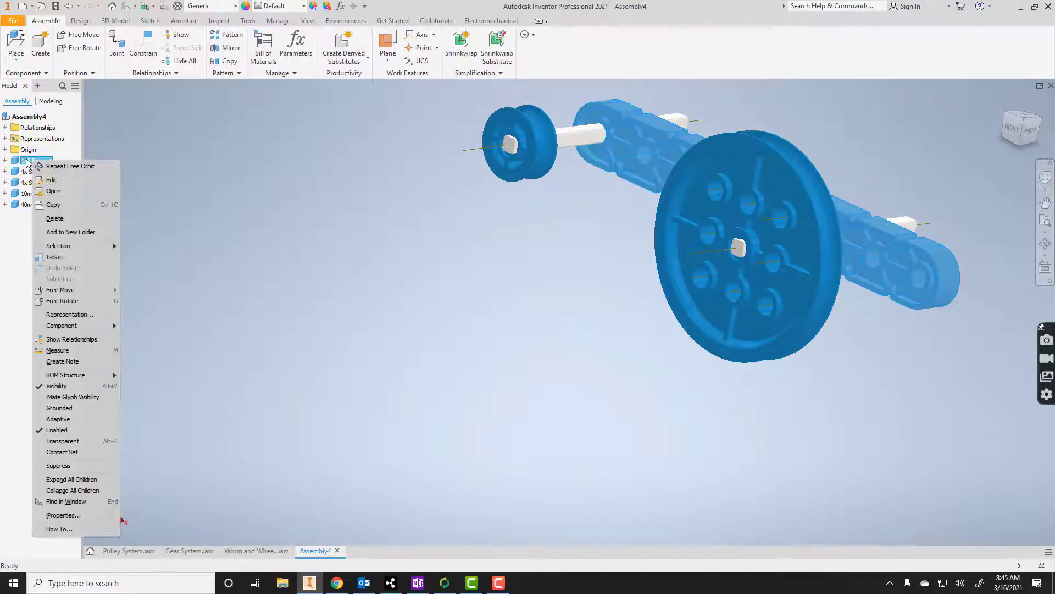
{"action": "left_click", "coordinate": [59, 408]}
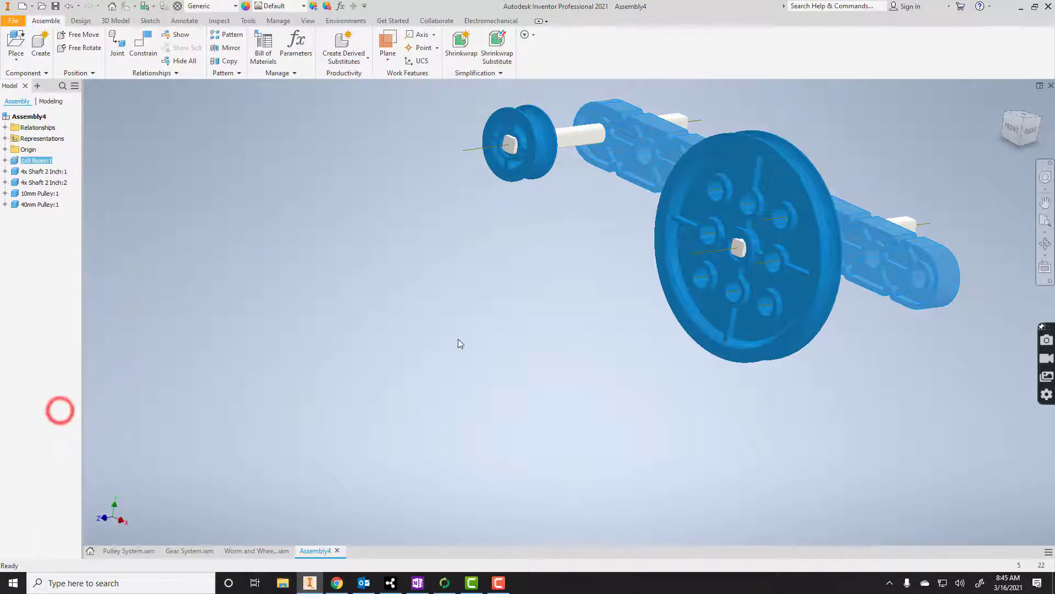
Turn both pulleys and both shafts individually to check whether each pulley rotates together with its shaft.
{"action": "left_click", "coordinate": [764, 185]}
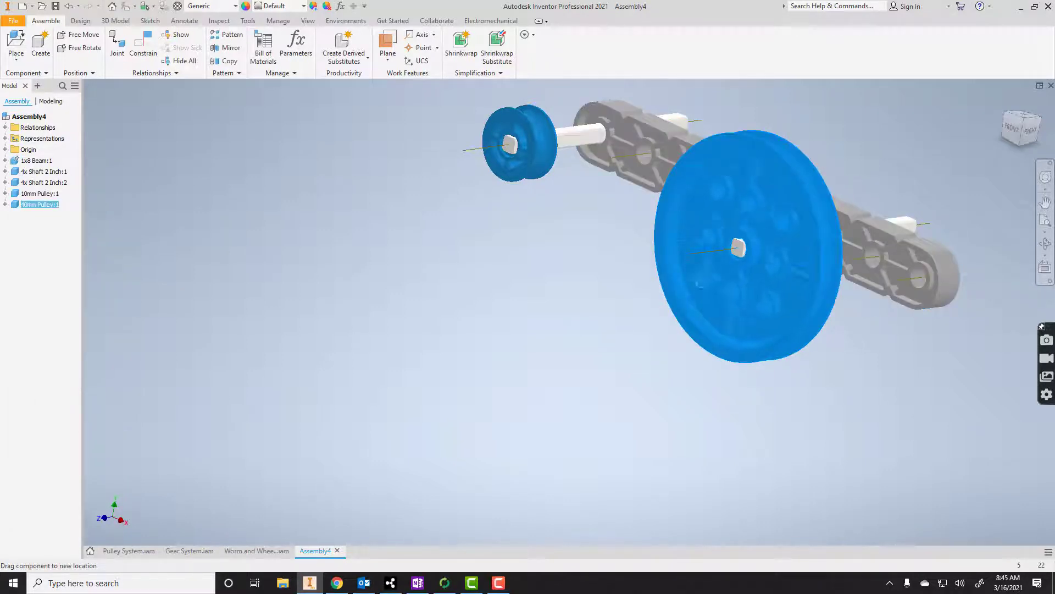
{"action": "left_click", "coordinate": [532, 134]}
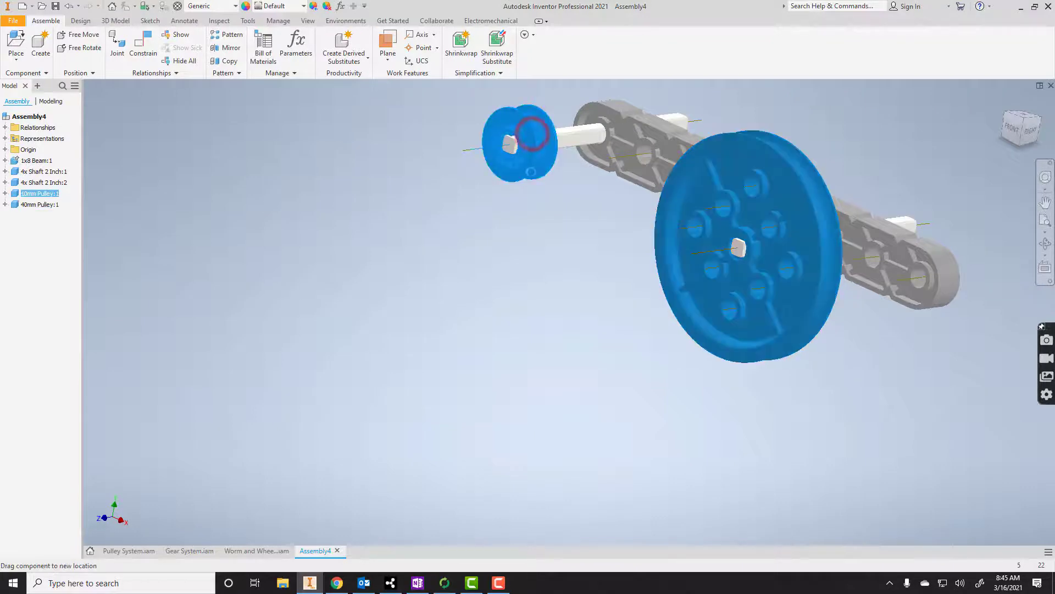
{"action": "left_click", "coordinate": [568, 135]}
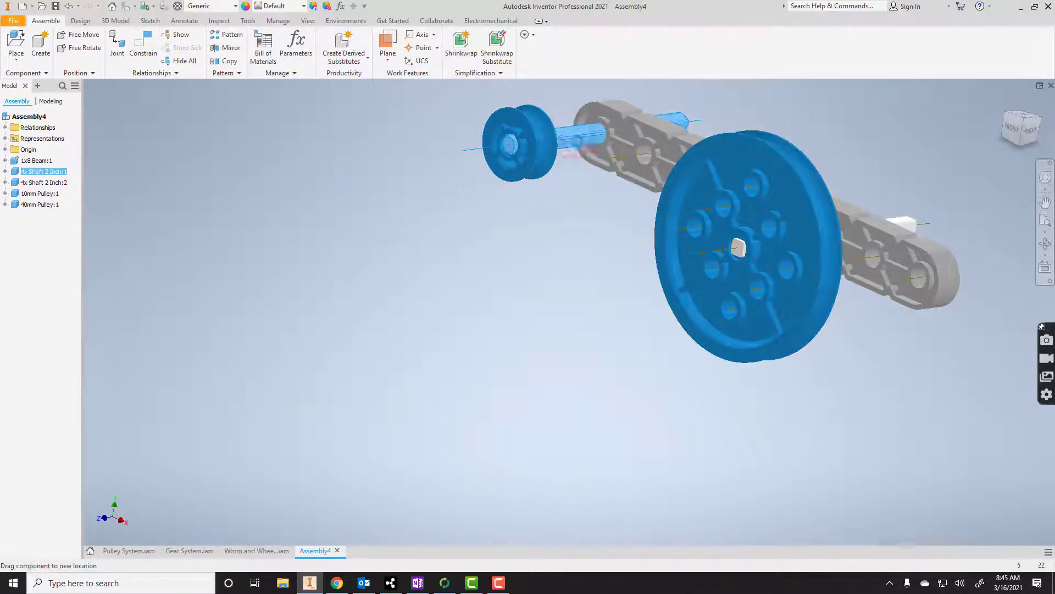
{"action": "left_click", "coordinate": [743, 166]}
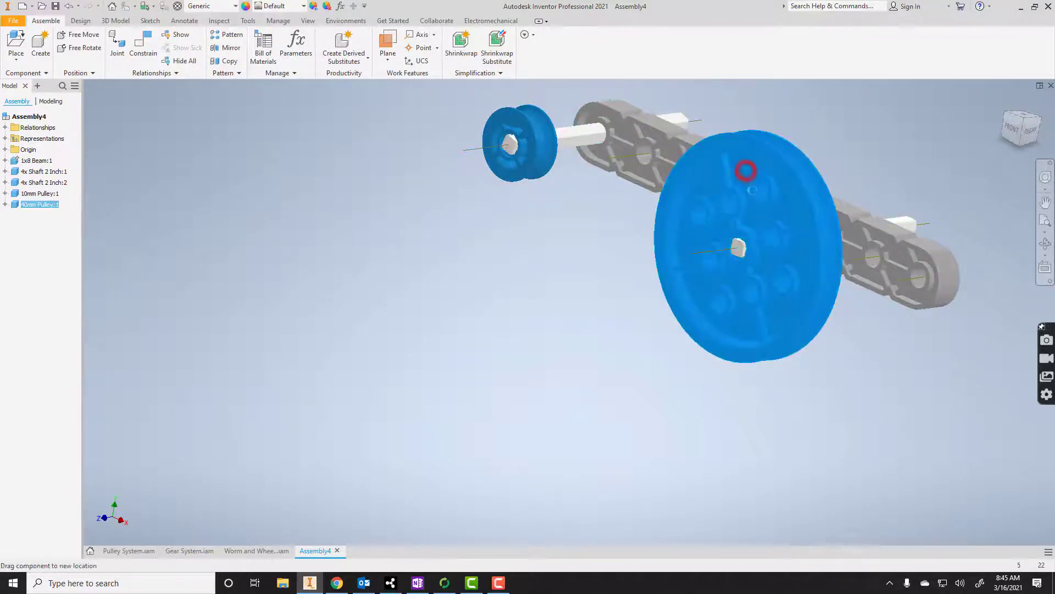
{"action": "left_click", "coordinate": [915, 223]}
{"action": "scroll", "coordinate": [797, 244], "scroll_direction": "down", "scroll_amount": 3}
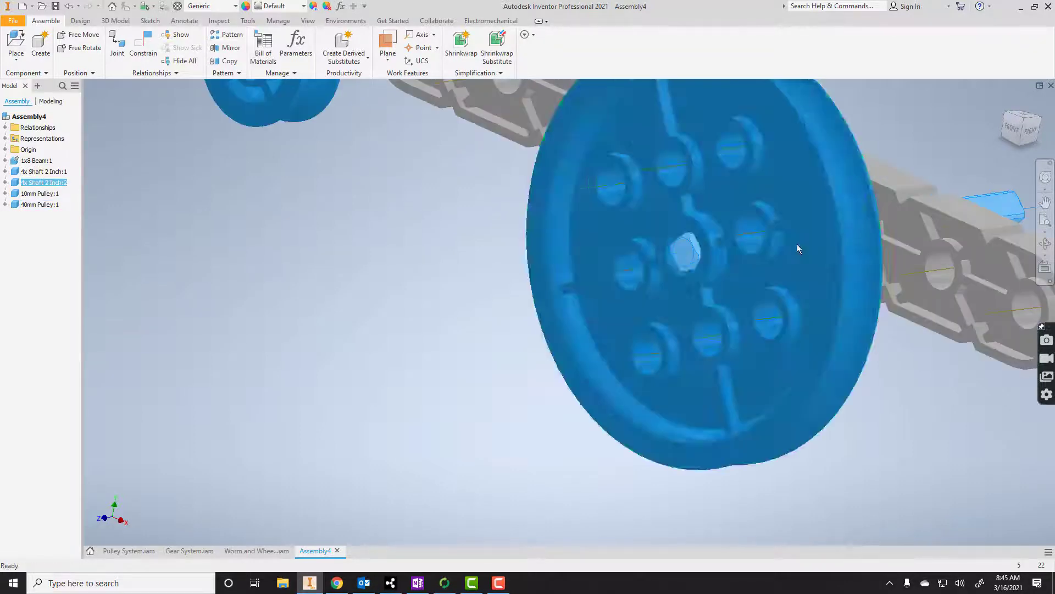
{"action": "left_click_drag", "start_coordinate": [998, 206], "coordinate": [698, 244]}
{"action": "scroll", "coordinate": [709, 241], "scroll_direction": "down", "scroll_amount": 3}
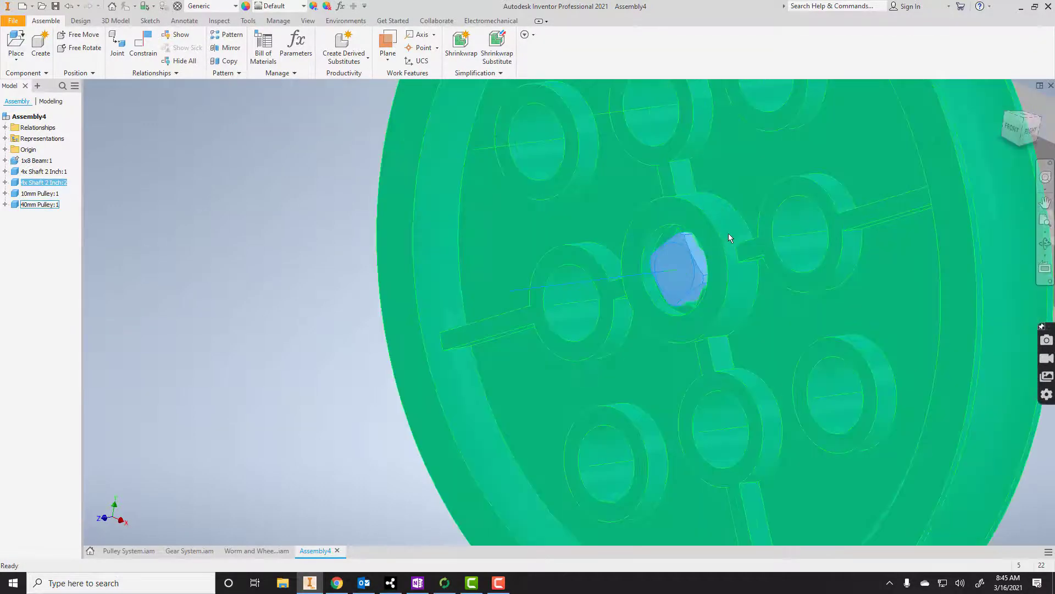
{"action": "scroll", "coordinate": [730, 242], "scroll_direction": "up", "scroll_amount": 4}
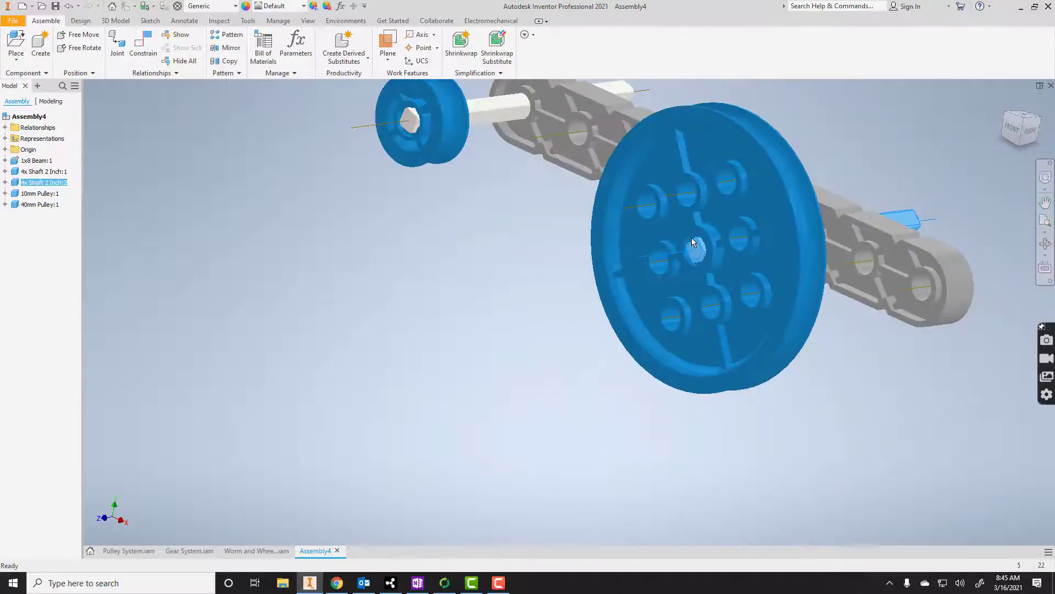
Apply a Directed Angle constraint of 0 deg between the first shaft's flat side face and the 10mm pulley's rib face.
{"action": "scroll", "coordinate": [585, 173], "scroll_direction": "down", "scroll_amount": 6}
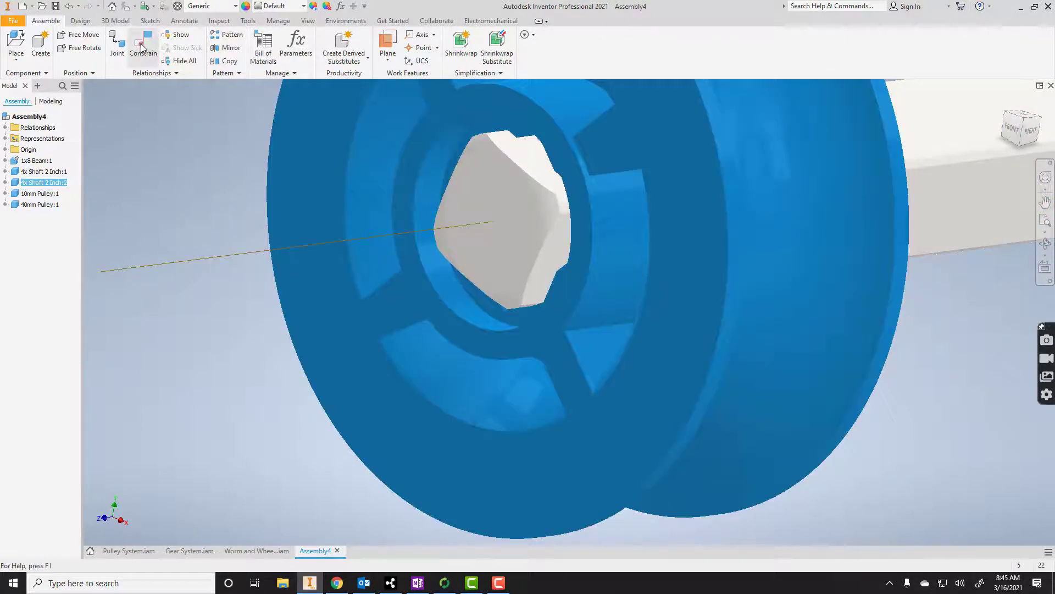
{"action": "left_click", "coordinate": [141, 46]}
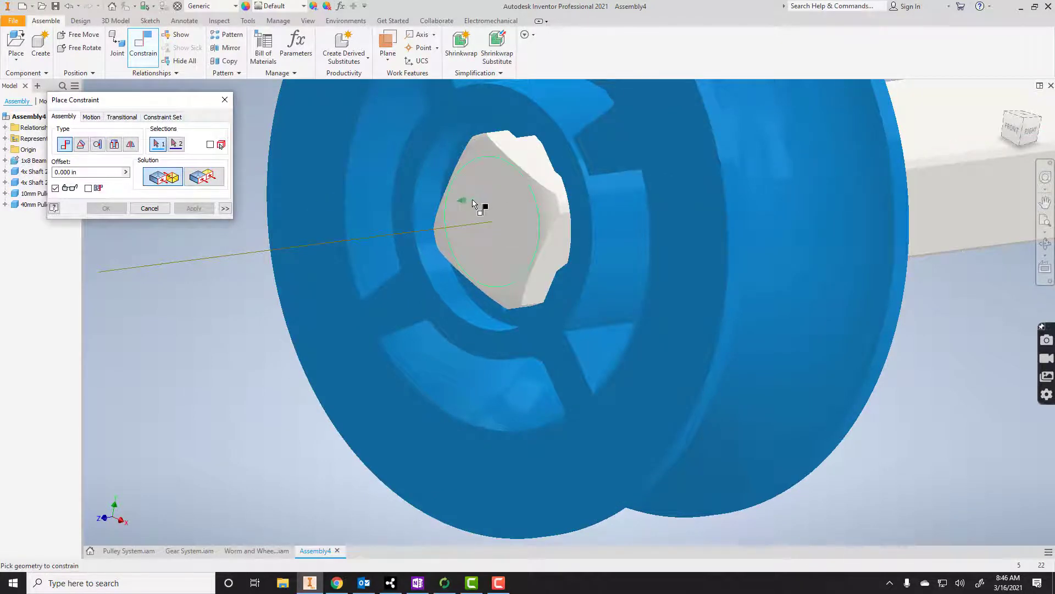
{"action": "left_click", "coordinate": [82, 145]}
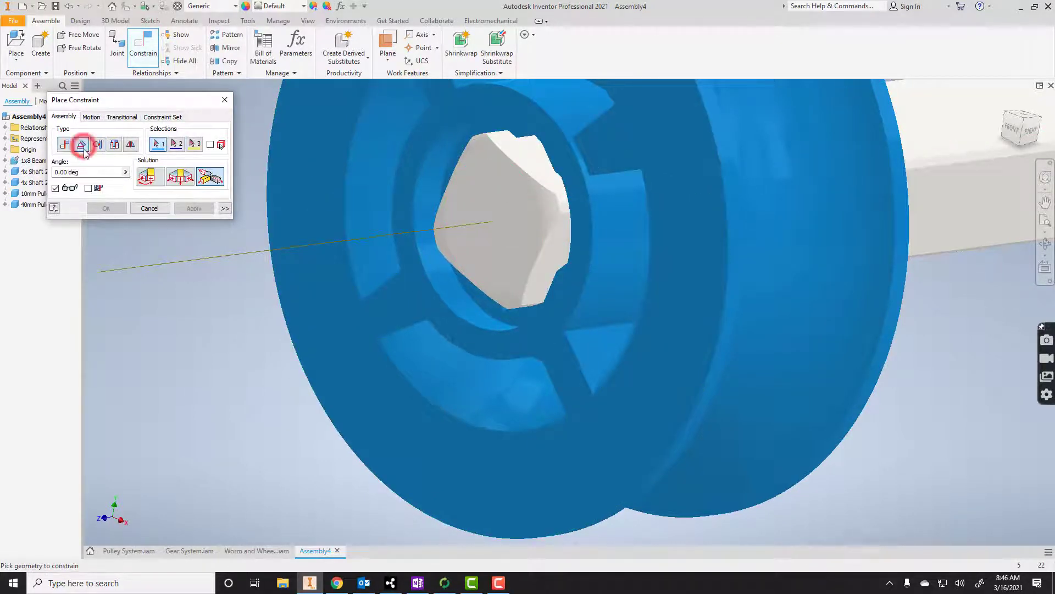
{"action": "left_click", "coordinate": [148, 177]}
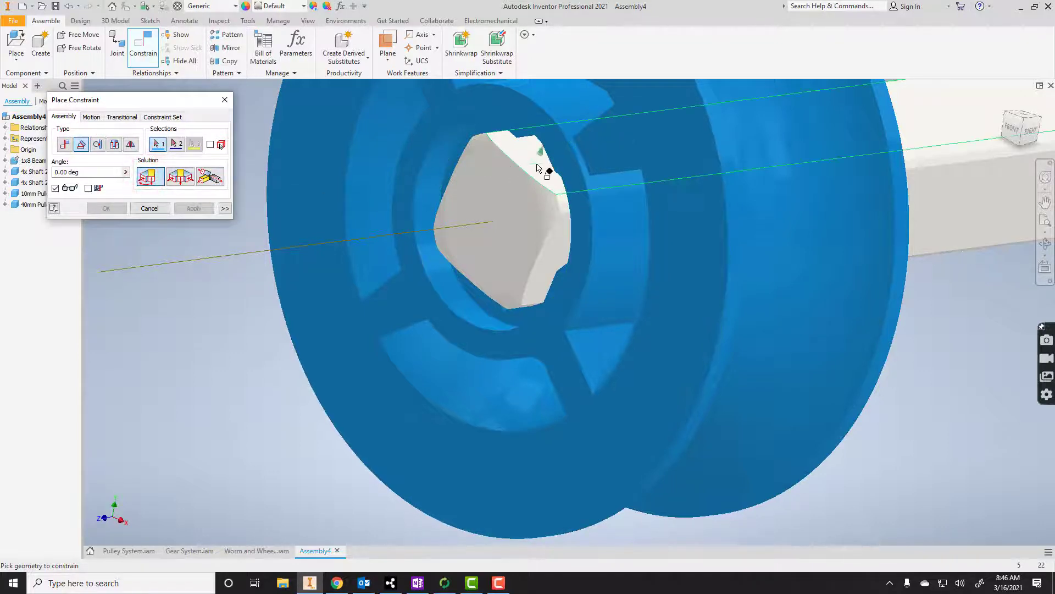
{"action": "left_click", "coordinate": [537, 168]}
{"action": "scroll", "coordinate": [547, 184], "scroll_direction": "down", "scroll_amount": 3}
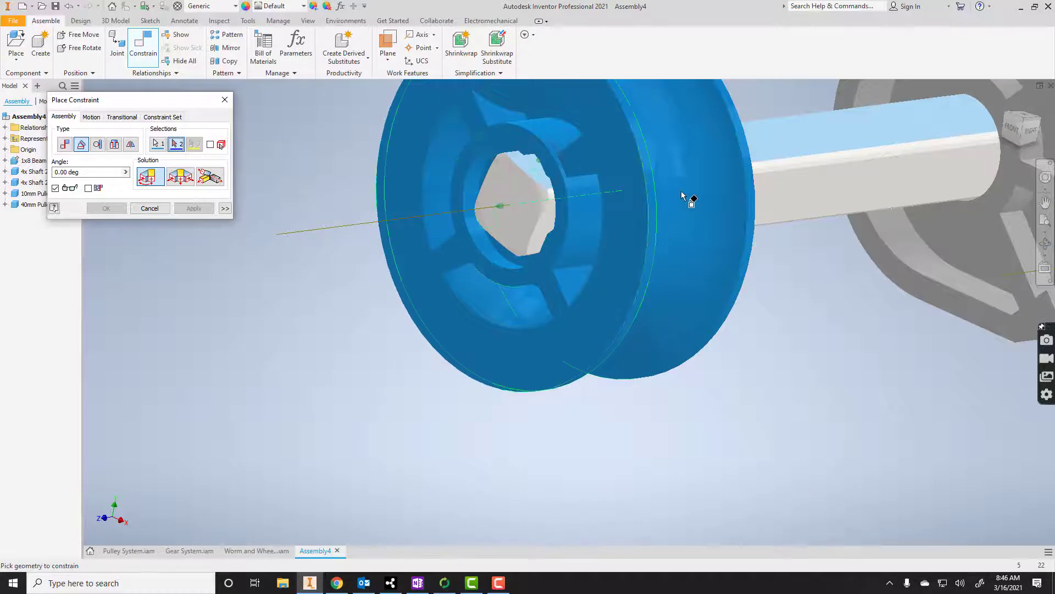
{"action": "left_click", "coordinate": [564, 286]}
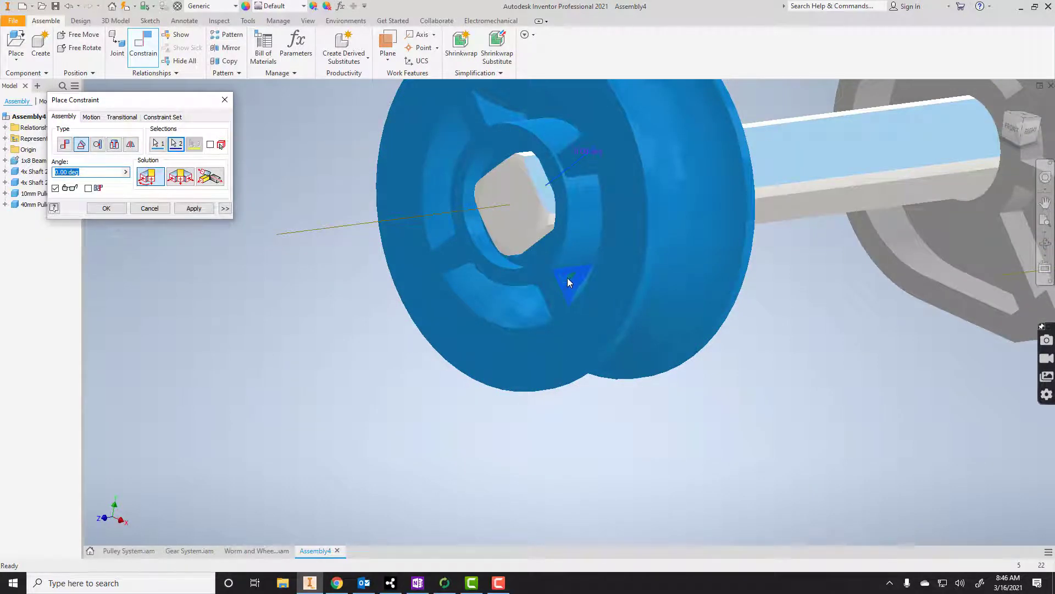
{"action": "left_click", "coordinate": [194, 208]}
{"action": "scroll", "coordinate": [300, 214], "scroll_direction": "down", "scroll_amount": 5}
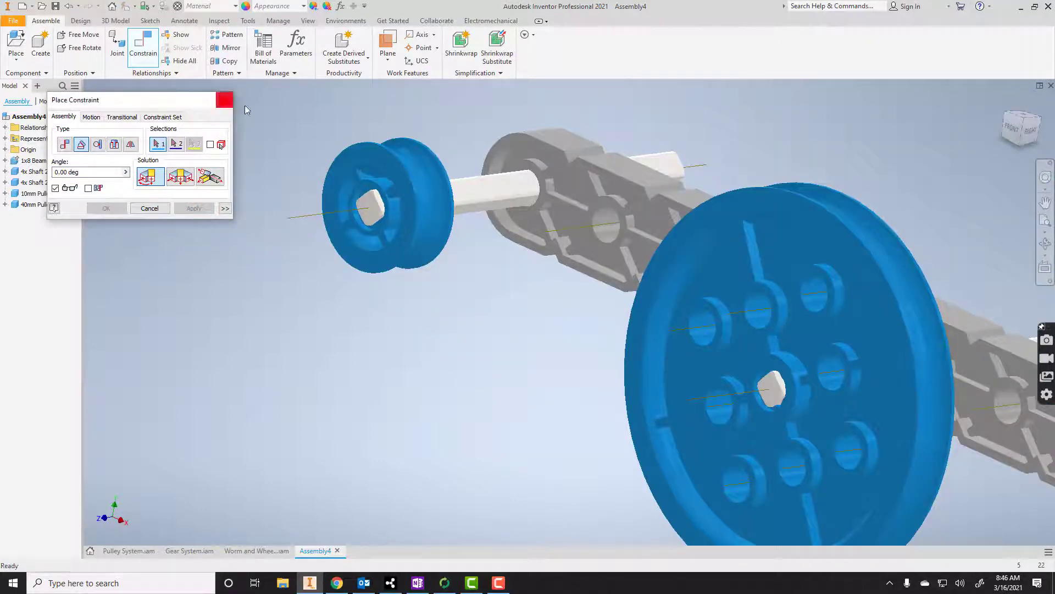
{"action": "left_click", "coordinate": [223, 99]}
Rotate the 10mm pulley and the 40mm pulley to compare how each one moves relative to its shaft.
{"action": "left_click", "coordinate": [365, 160]}
{"action": "left_click_drag", "start_coordinate": [367, 160], "coordinate": [393, 230]}
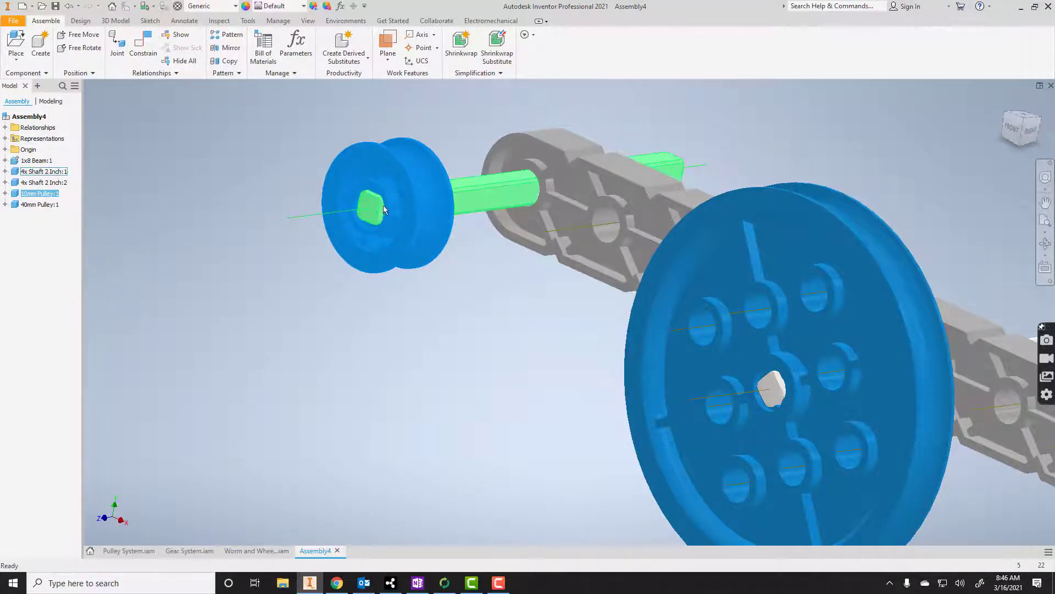
{"action": "left_click_drag", "start_coordinate": [406, 160], "coordinate": [406, 170]}
{"action": "scroll", "coordinate": [841, 414], "scroll_direction": "down", "scroll_amount": 5}
{"action": "scroll", "coordinate": [882, 315], "scroll_direction": "up", "scroll_amount": 4}
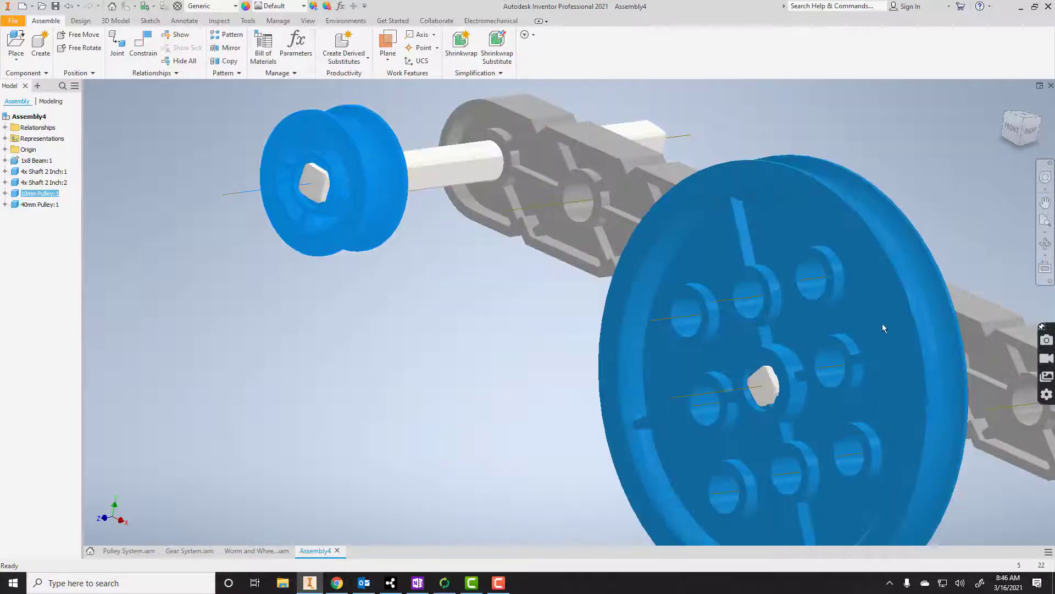
{"action": "left_click", "coordinate": [876, 300]}
{"action": "left_click_drag", "start_coordinate": [909, 321], "coordinate": [884, 423]}
Apply a Directed Angle constraint of 0 deg between the second shaft's flat side face and the 40mm pulley's rib face.
{"action": "scroll", "coordinate": [774, 389], "scroll_direction": "down", "scroll_amount": 5}
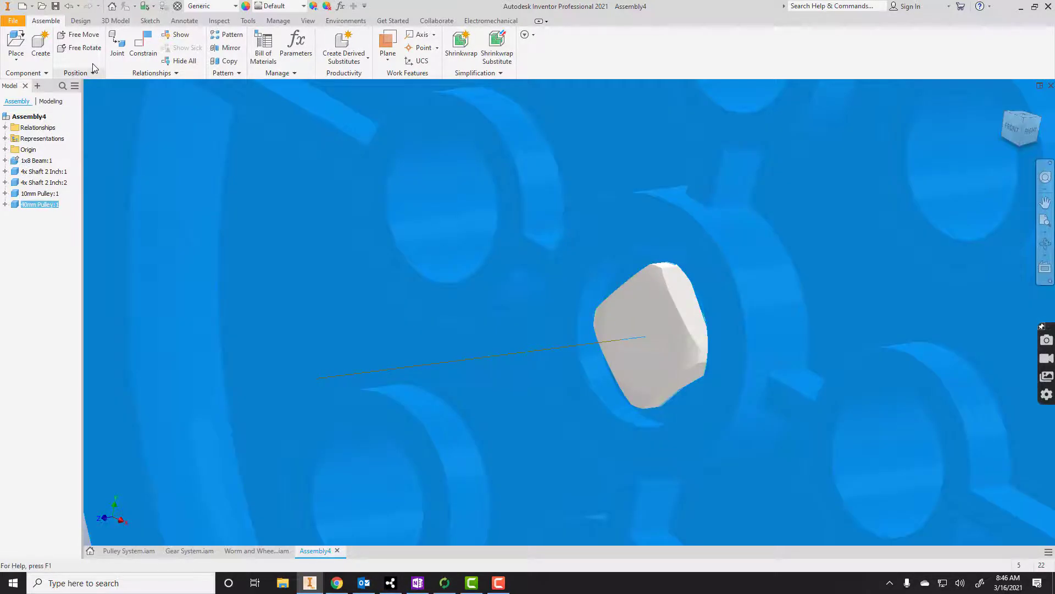
{"action": "left_click", "coordinate": [143, 44]}
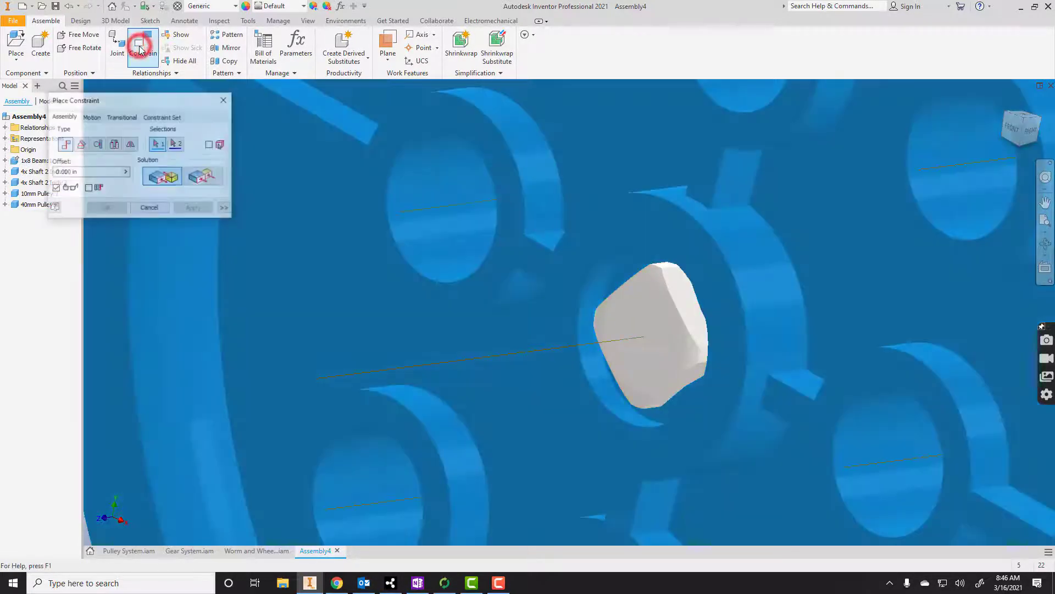
{"action": "left_click", "coordinate": [81, 145]}
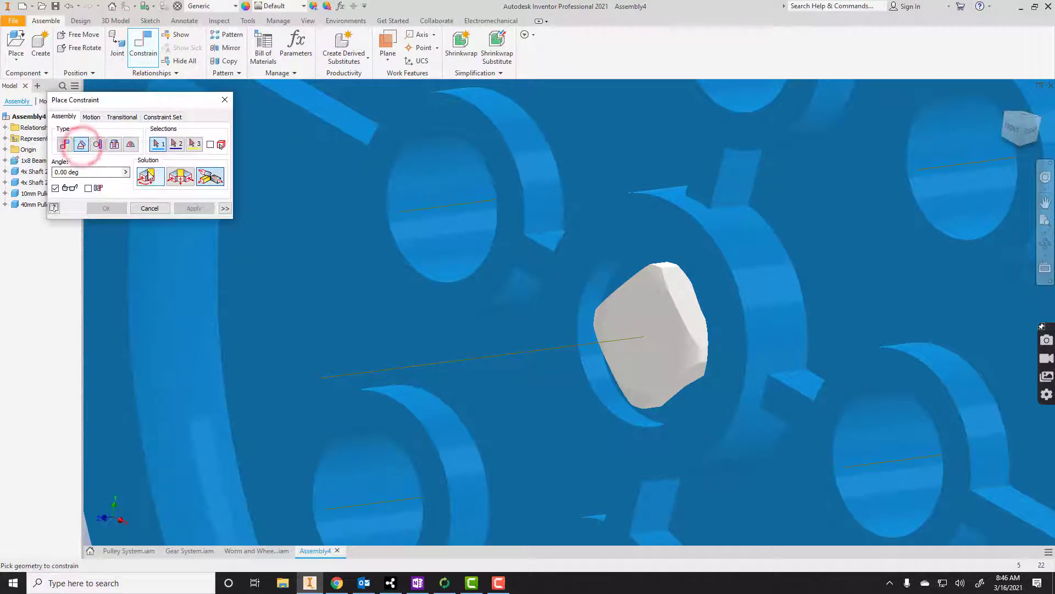
{"action": "left_click", "coordinate": [148, 179]}
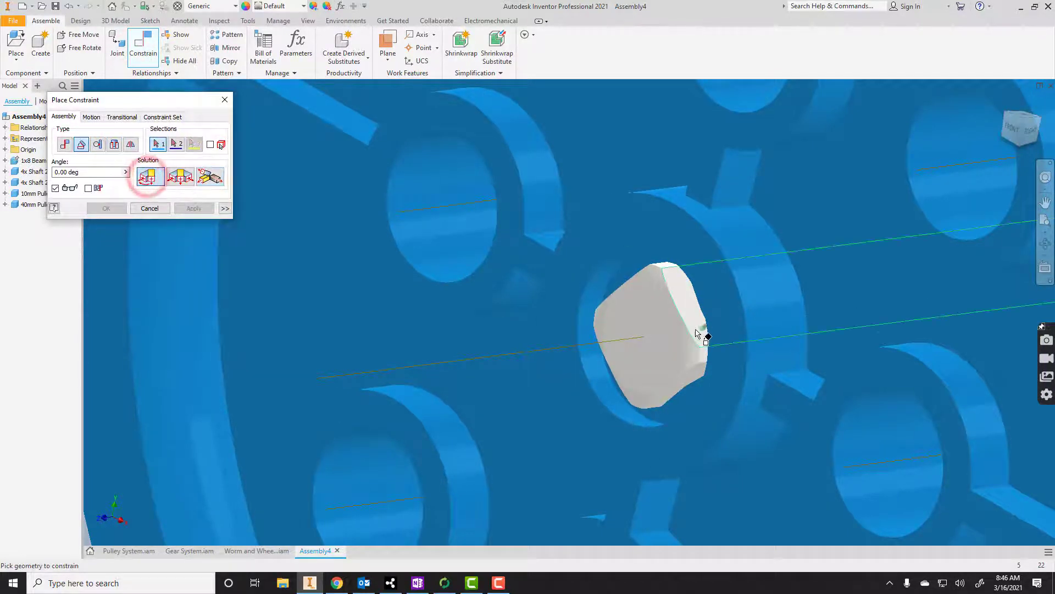
{"action": "left_click", "coordinate": [691, 315]}
{"action": "left_click", "coordinate": [809, 382]}
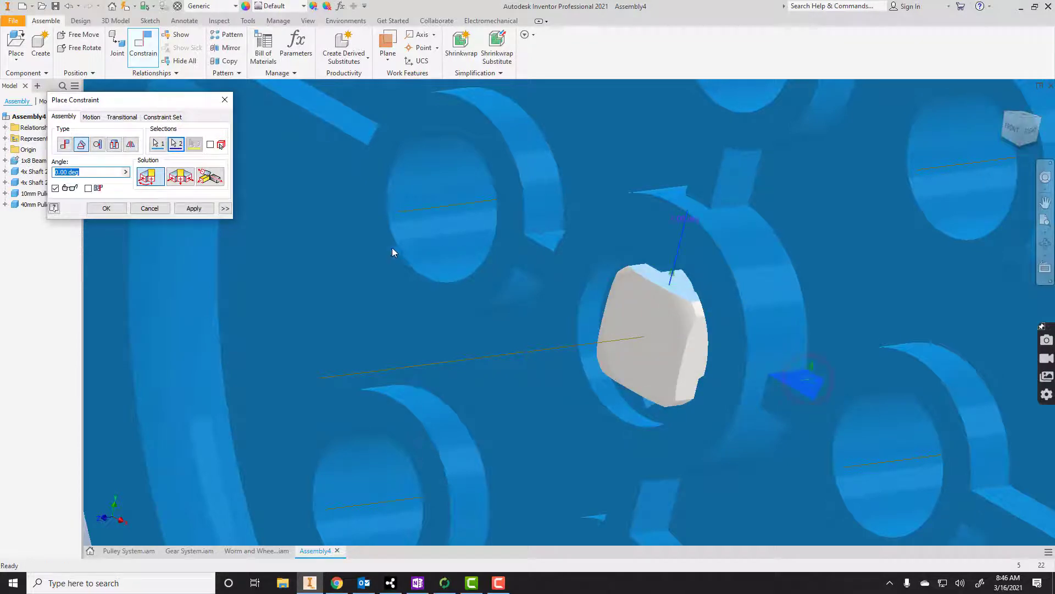
{"action": "left_click", "coordinate": [189, 209]}
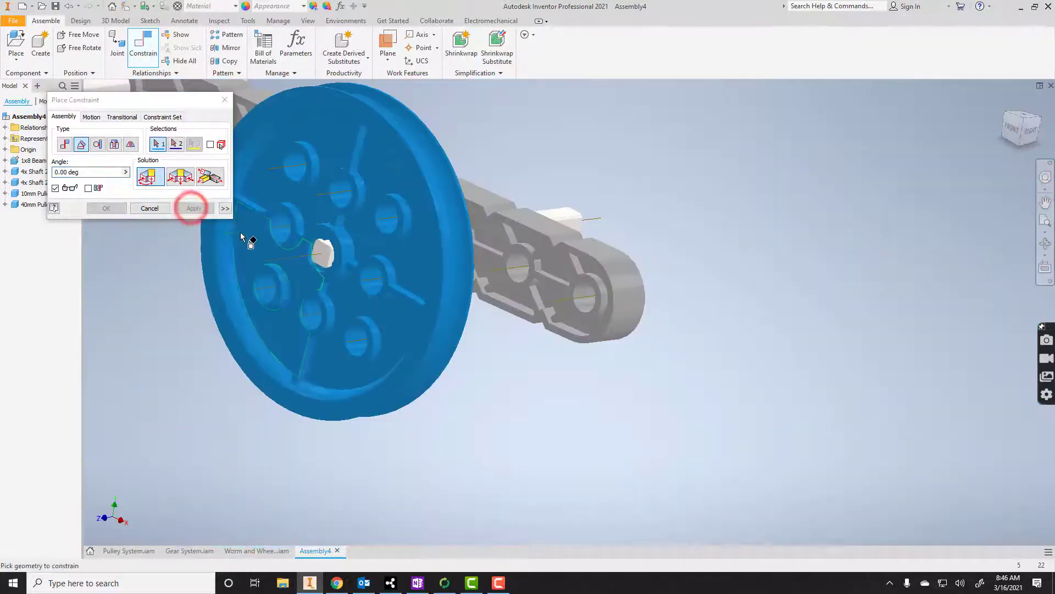
{"action": "left_click", "coordinate": [228, 102]}
Rotate the 40mm pulley and examine from the front how the square shaft lines up with its hub opening.
{"action": "left_click_drag", "start_coordinate": [328, 137], "coordinate": [361, 285]}
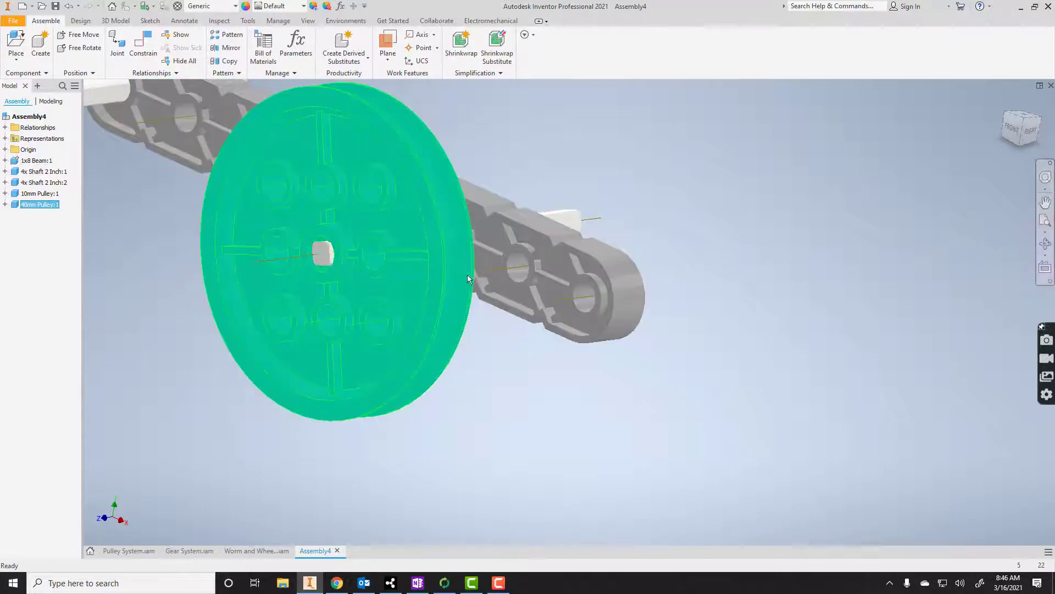
{"action": "left_click", "coordinate": [1045, 243]}
{"action": "left_click_drag", "start_coordinate": [474, 270], "coordinate": [453, 263]}
{"action": "scroll", "coordinate": [549, 236], "scroll_direction": "up", "scroll_amount": 5}
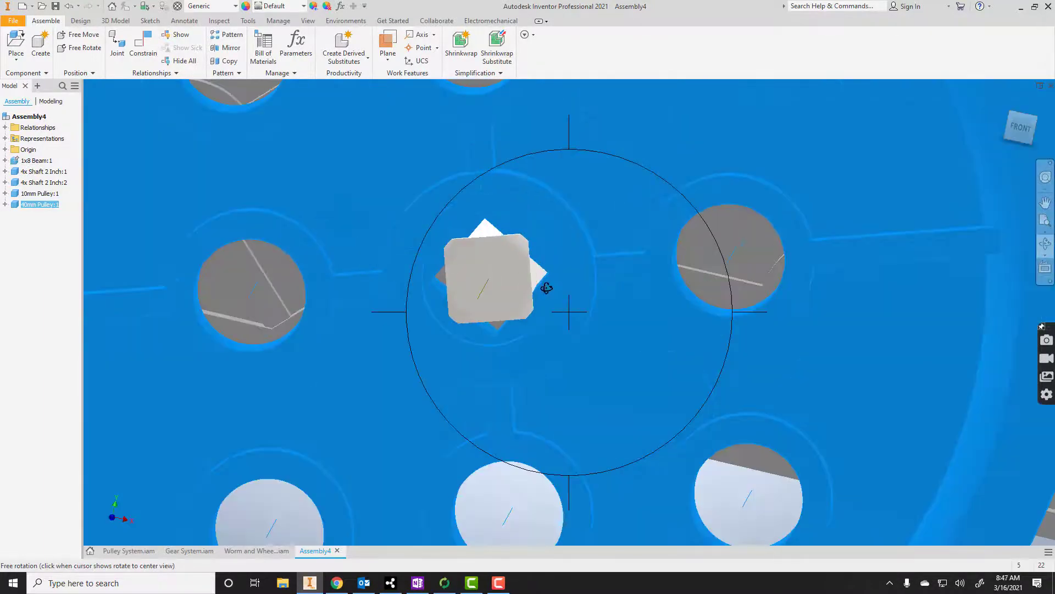
{"action": "mouse_move", "coordinate": [546, 287]}
{"action": "left_mouse_down"}
{"action": "mouse_move", "coordinate": [511, 299]}
{"action": "mouse_move", "coordinate": [506, 315]}
{"action": "mouse_move", "coordinate": [483, 308]}
{"action": "mouse_move", "coordinate": [551, 297]}
{"action": "mouse_move", "coordinate": [583, 306]}
{"action": "mouse_move", "coordinate": [539, 301]}
{"action": "left_mouse_up"}
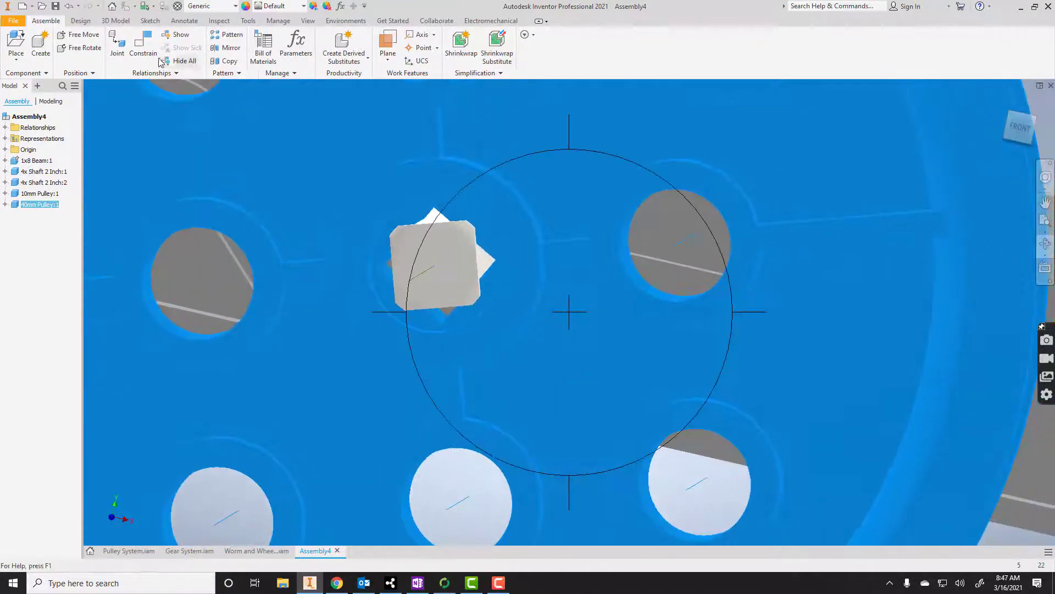
Undo the 40mm pulley's last rotation and its angle constraint, and expand its entry in the model tree to review its constraints.
{"action": "left_click", "coordinate": [70, 9]}
{"action": "left_click", "coordinate": [69, 10]}
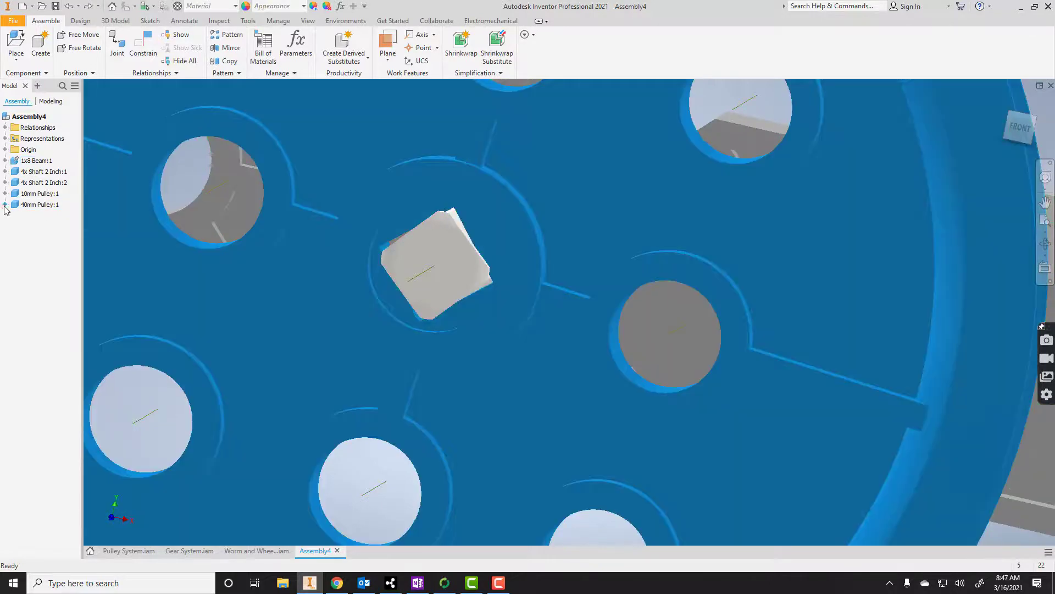
{"action": "left_click", "coordinate": [5, 204]}
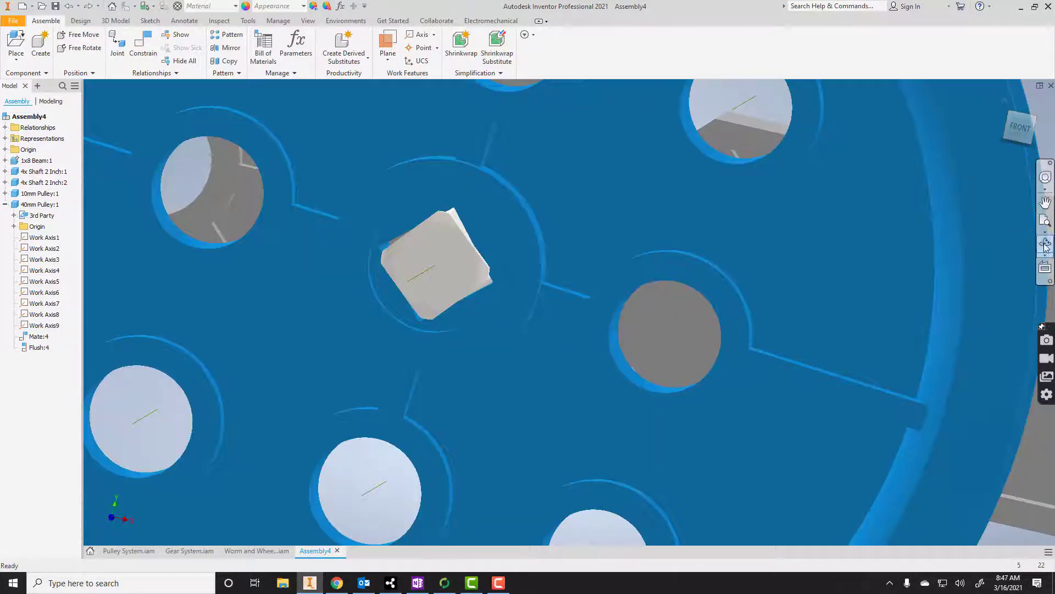
{"action": "left_click", "coordinate": [417, 213]}
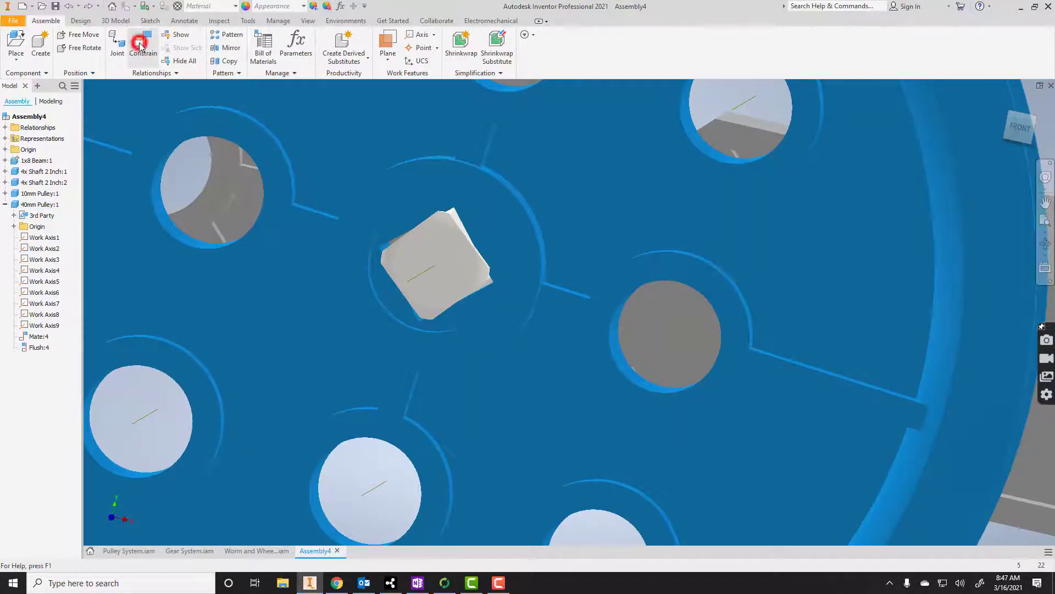
Start a Directed Angle constraint and choose the second shaft's flat side face as the first selection.
{"action": "left_click", "coordinate": [140, 46]}
{"action": "left_click", "coordinate": [82, 144]}
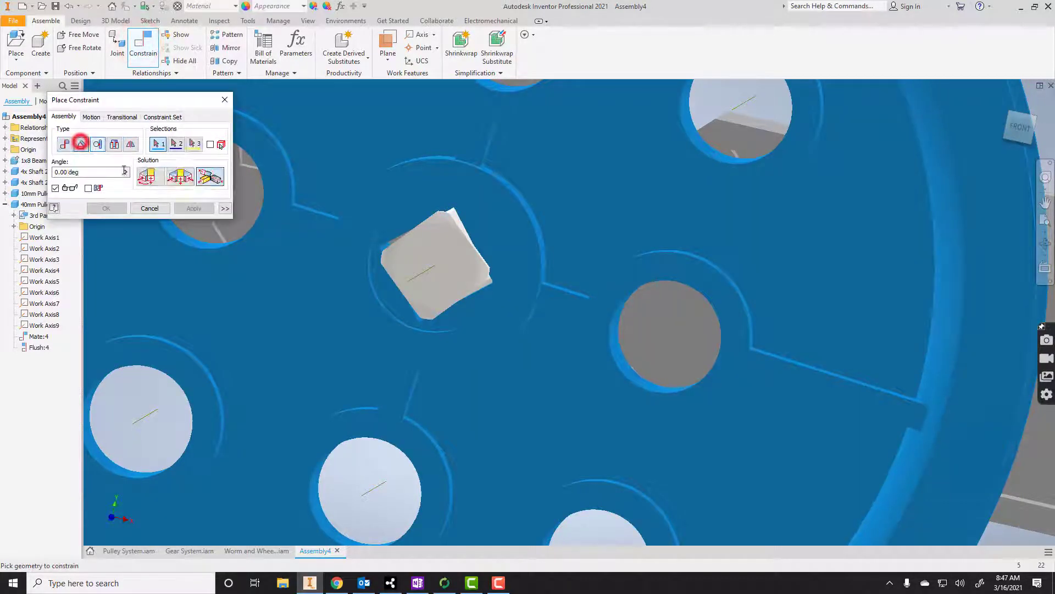
{"action": "left_click", "coordinate": [150, 176]}
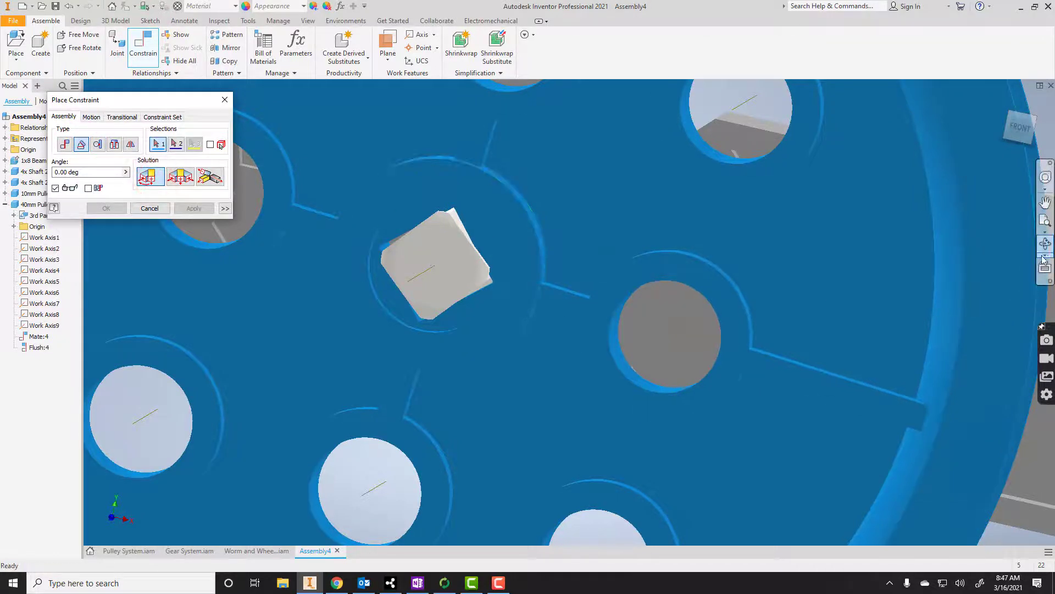
{"action": "scroll", "coordinate": [1012, 275], "scroll_direction": "down", "scroll_amount": 3}
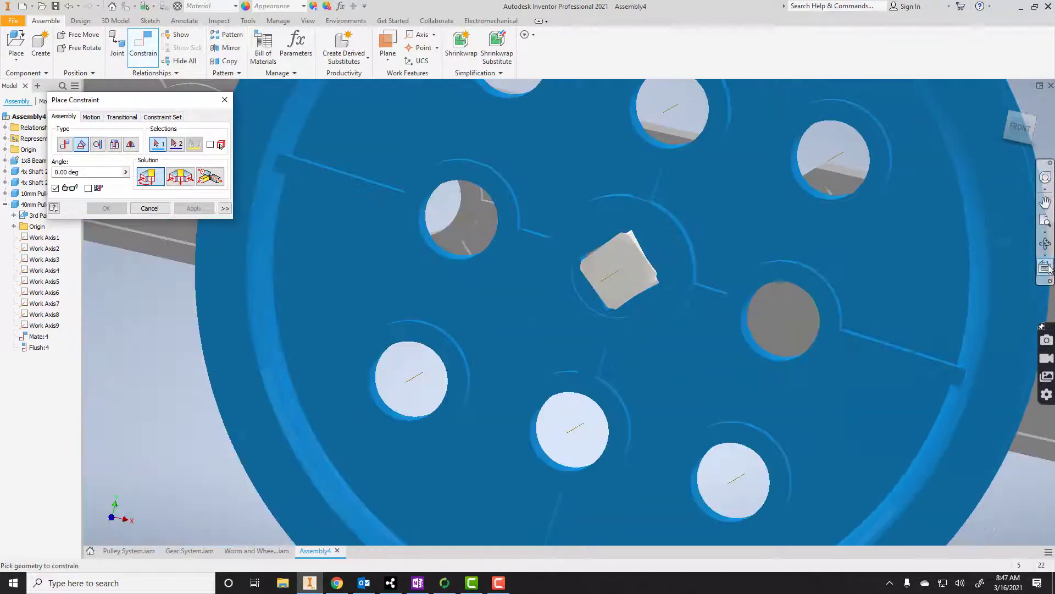
{"action": "left_click", "coordinate": [1046, 244]}
{"action": "left_click_drag", "start_coordinate": [702, 290], "coordinate": [344, 200]}
{"action": "left_click", "coordinate": [159, 146]}
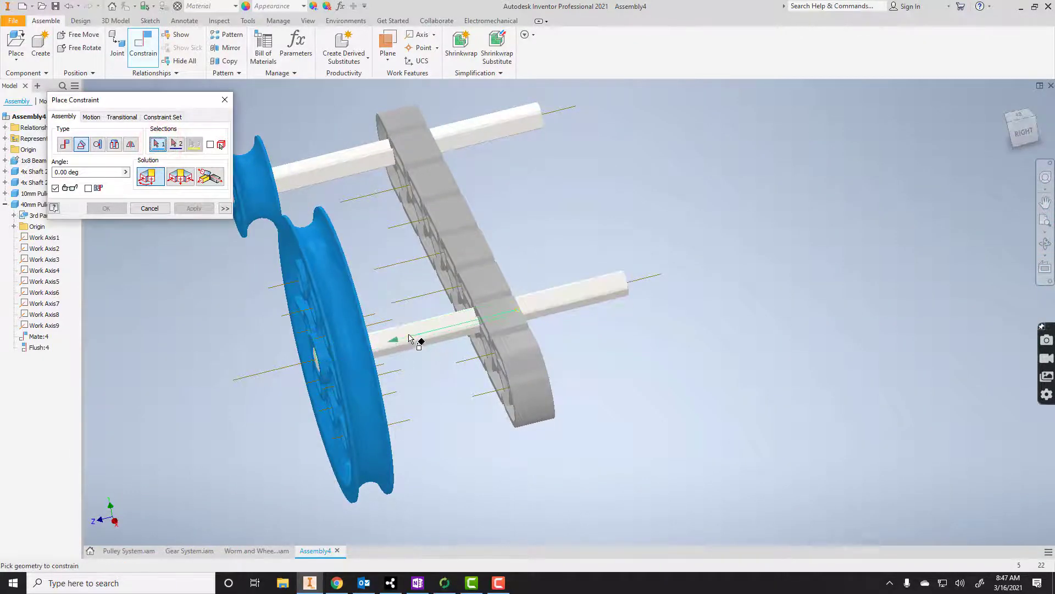
{"action": "scroll", "coordinate": [413, 338], "scroll_direction": "up", "scroll_amount": 5}
{"action": "left_click", "coordinate": [420, 357]}
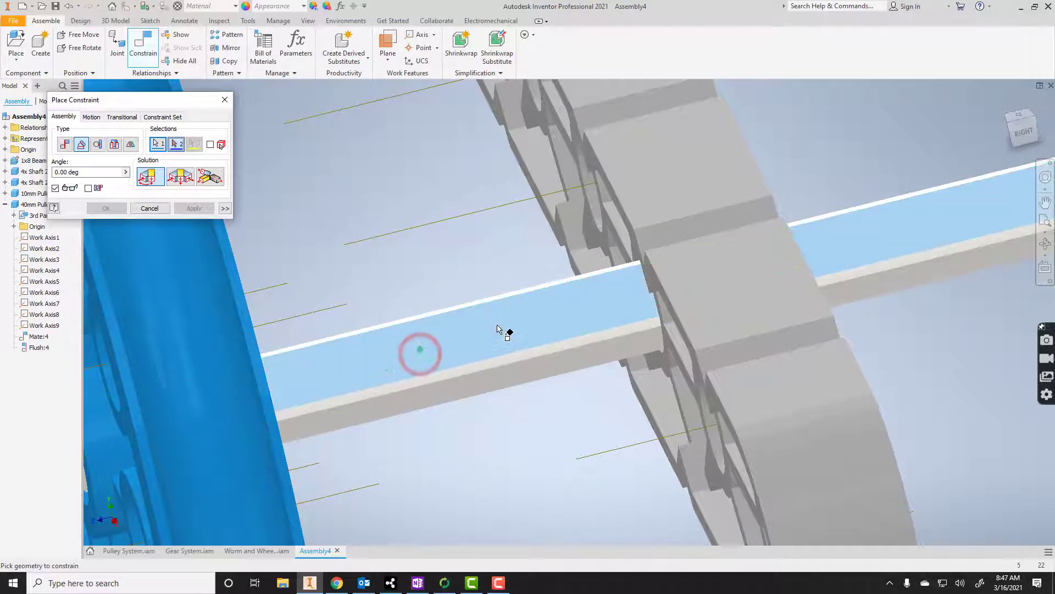
Choose the inner flat face of the 40mm pulley's square hub opening as the second selection and apply the angle constraint at 0 deg.
{"action": "scroll", "coordinate": [504, 330], "scroll_direction": "down", "scroll_amount": 5}
{"action": "left_click", "coordinate": [1045, 243]}
{"action": "left_click_drag", "start_coordinate": [709, 300], "coordinate": [888, 259]}
{"action": "scroll", "coordinate": [627, 297], "scroll_direction": "up", "scroll_amount": 5}
{"action": "scroll", "coordinate": [627, 298], "scroll_direction": "up", "scroll_amount": 3}
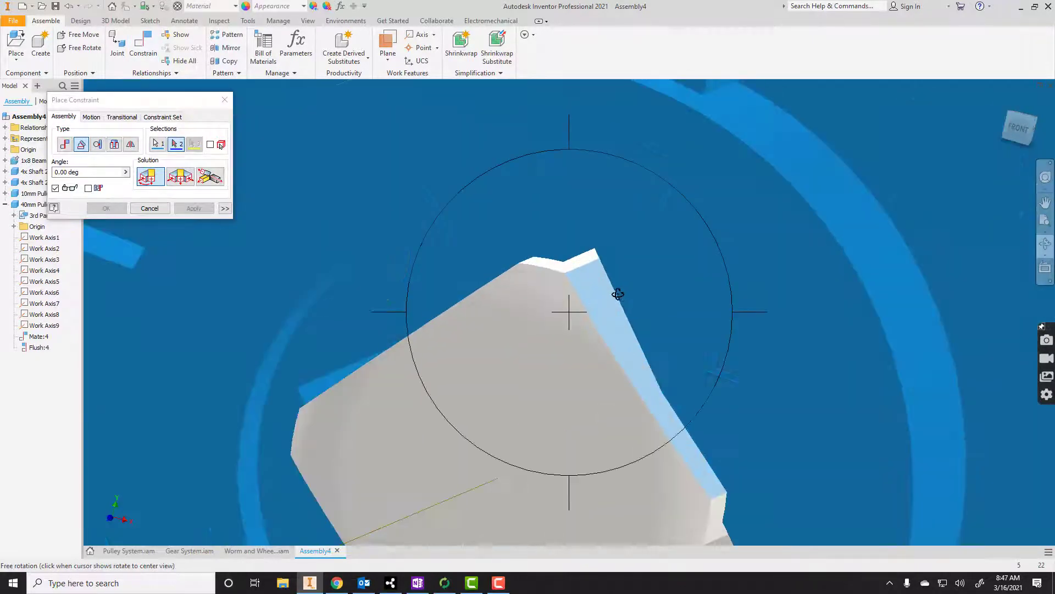
{"action": "left_click_drag", "start_coordinate": [605, 293], "coordinate": [173, 217]}
{"action": "left_click", "coordinate": [176, 143]}
{"action": "left_click", "coordinate": [182, 400]}
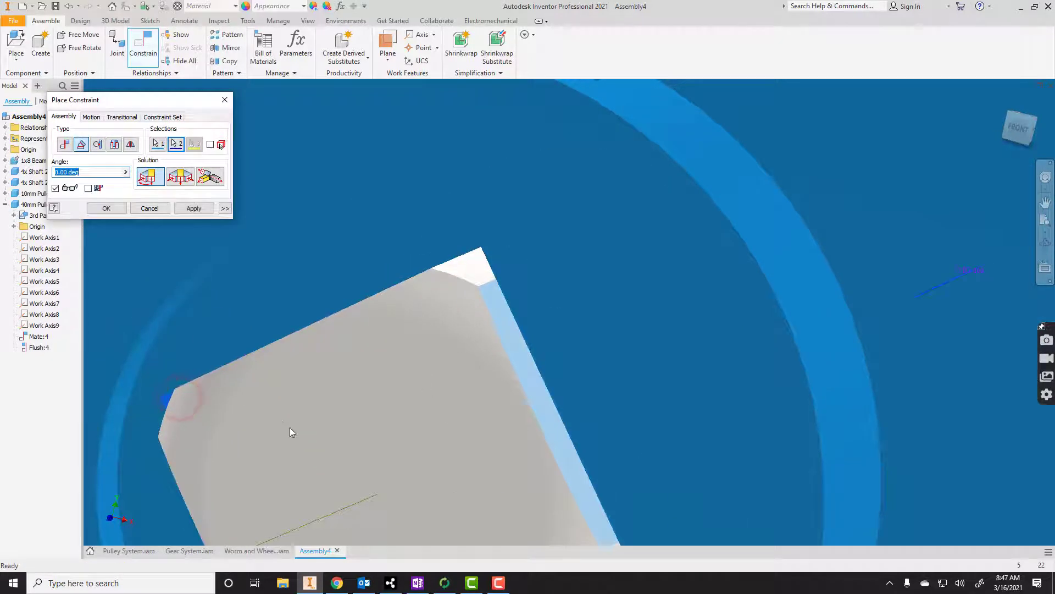
{"action": "scroll", "coordinate": [284, 418], "scroll_direction": "down", "scroll_amount": 3}
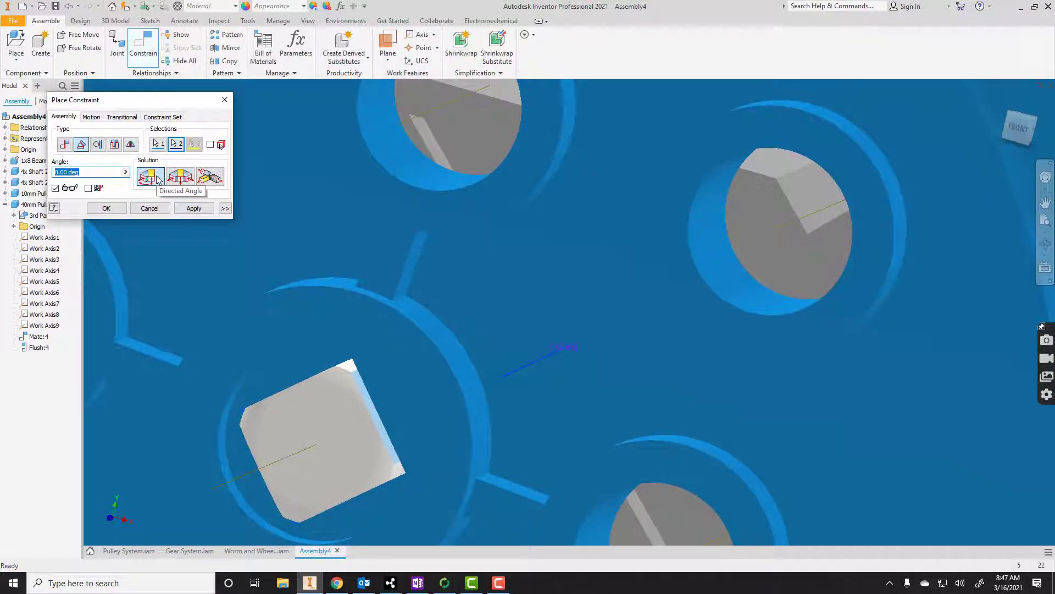
{"action": "left_click", "coordinate": [192, 209]}
{"action": "scroll", "coordinate": [377, 278], "scroll_direction": "down", "scroll_amount": 5}
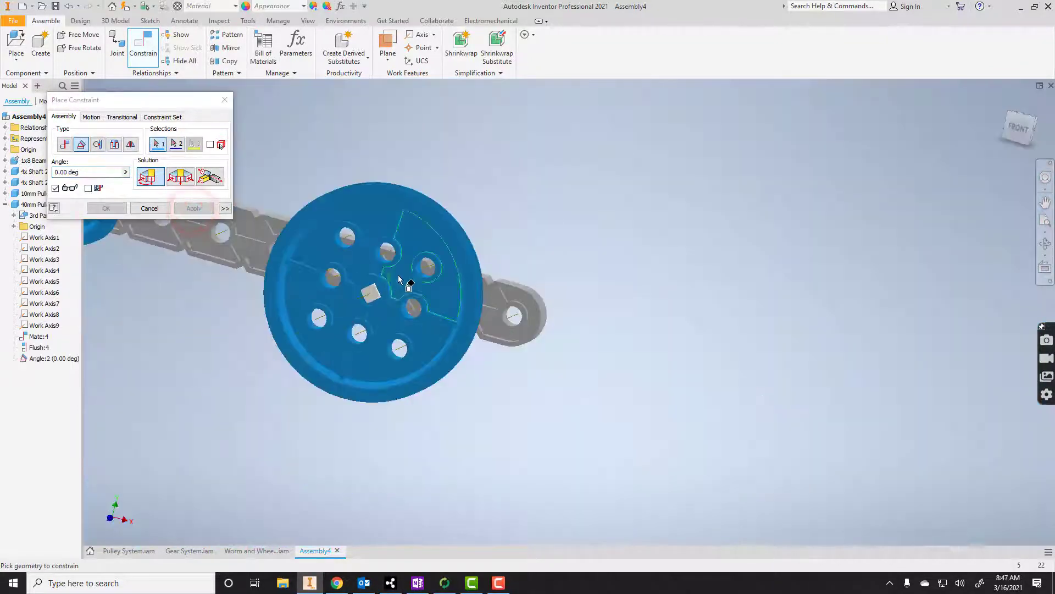
{"action": "left_click", "coordinate": [223, 101]}
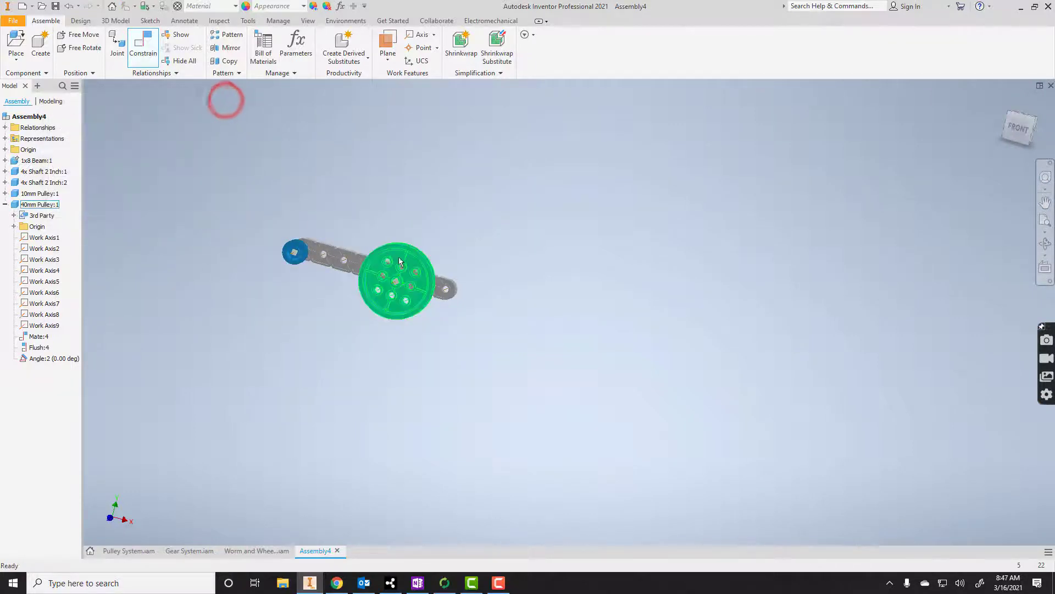
Rotate the 40mm pulley to check how its shaft moves with it, and try the 10mm pulley as well.
{"action": "left_click", "coordinate": [398, 254]}
{"action": "scroll", "coordinate": [550, 273], "scroll_direction": "down", "scroll_amount": 4}
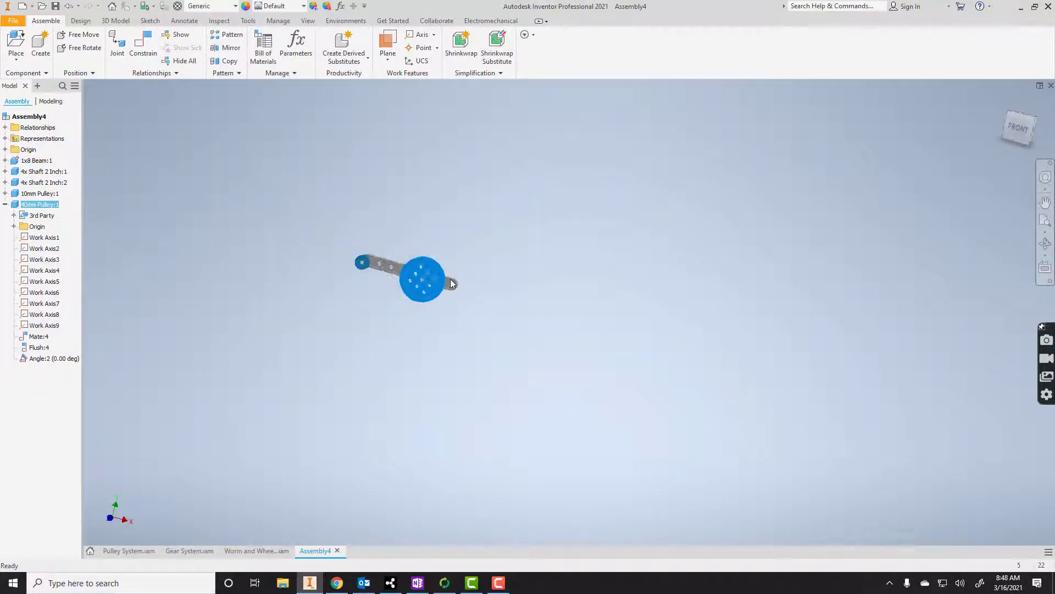
{"action": "scroll", "coordinate": [383, 280], "scroll_direction": "up", "scroll_amount": 10}
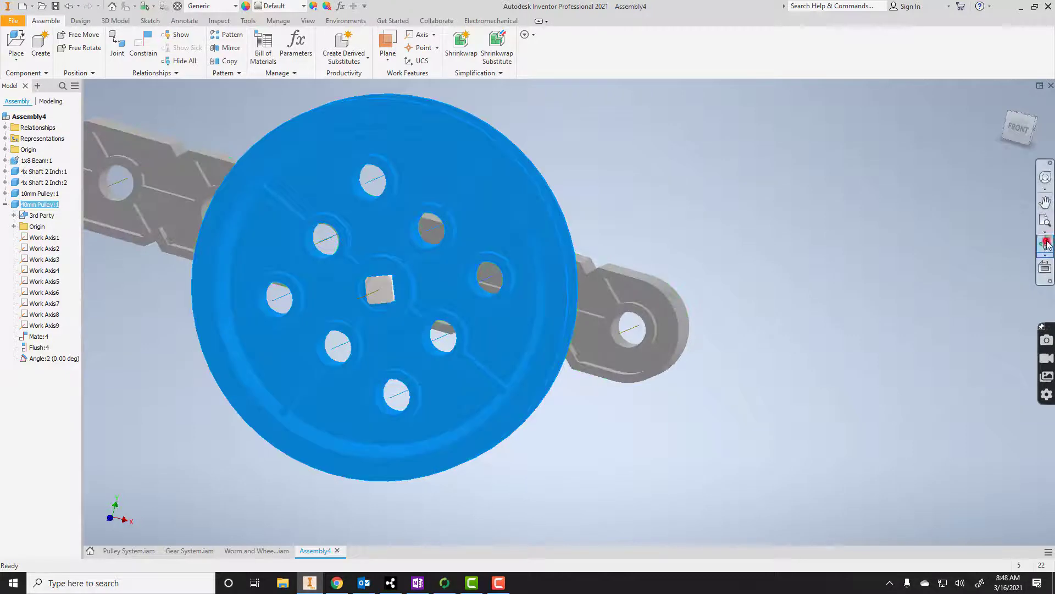
{"action": "left_click", "coordinate": [1045, 244]}
{"action": "left_click_drag", "start_coordinate": [694, 297], "coordinate": [261, 242]}
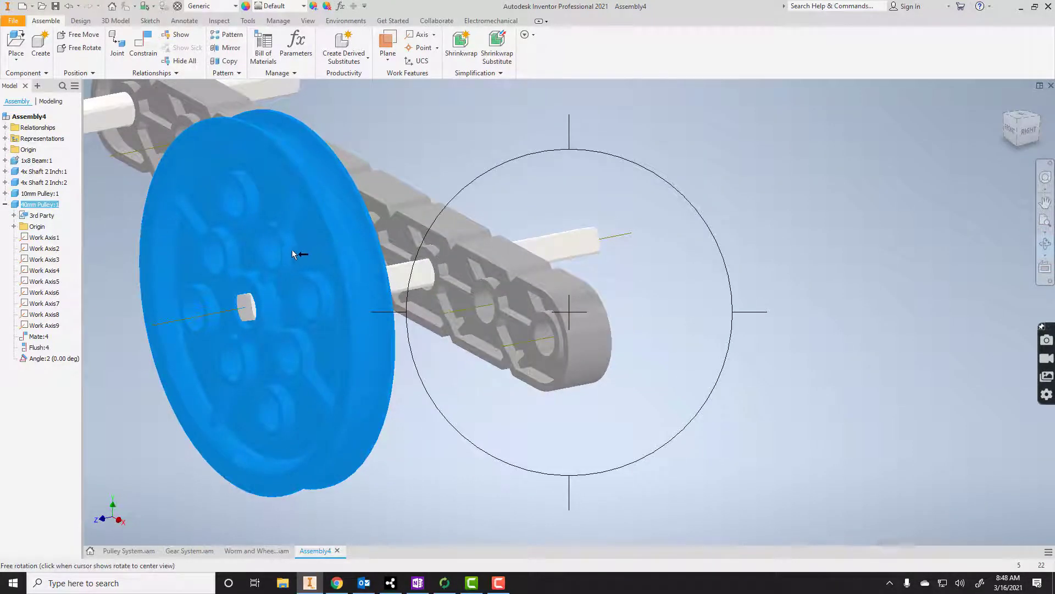
{"action": "key", "text": "Escape"}
{"action": "left_click_drag", "start_coordinate": [320, 205], "coordinate": [303, 179]}
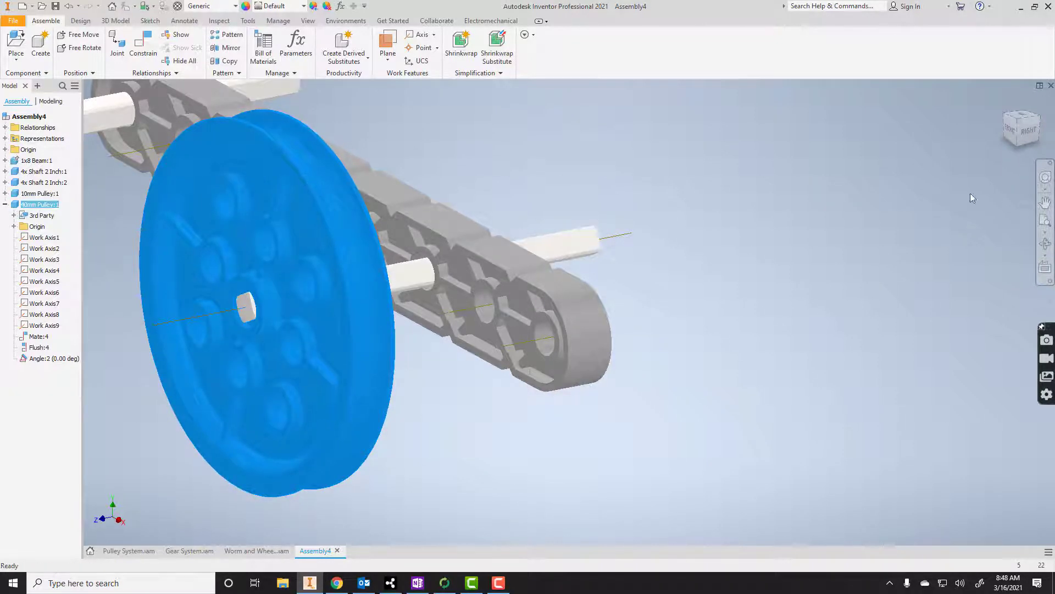
{"action": "left_click", "coordinate": [1048, 223]}
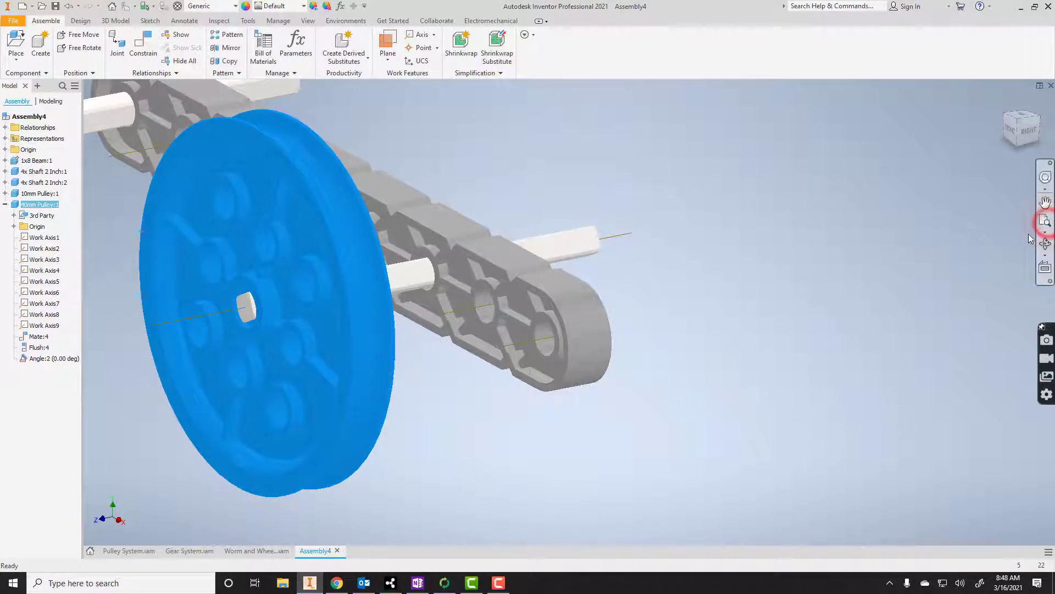
{"action": "left_click", "coordinate": [549, 282]}
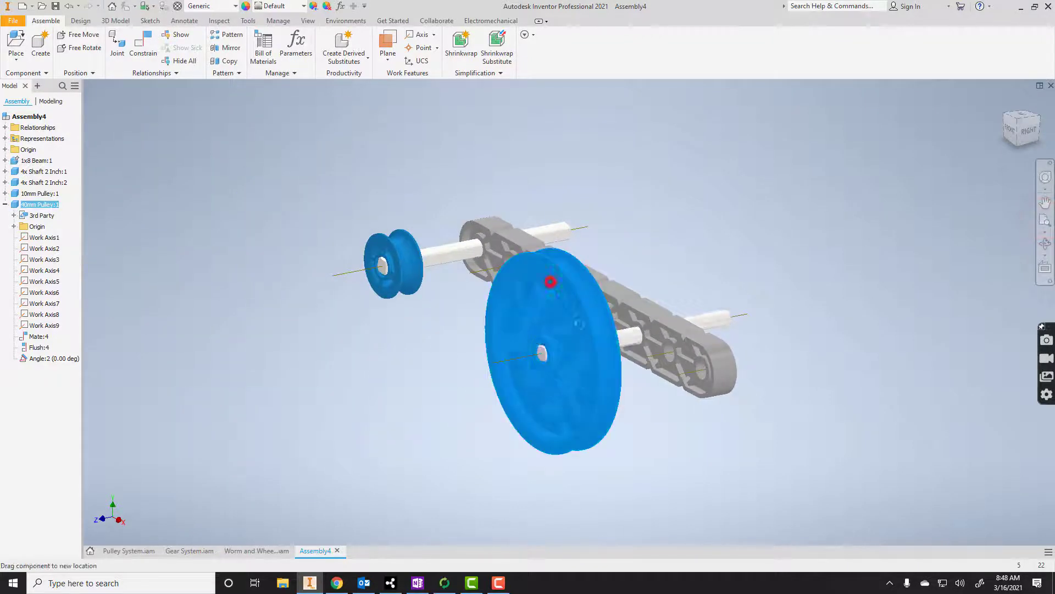
{"action": "left_click", "coordinate": [397, 242]}
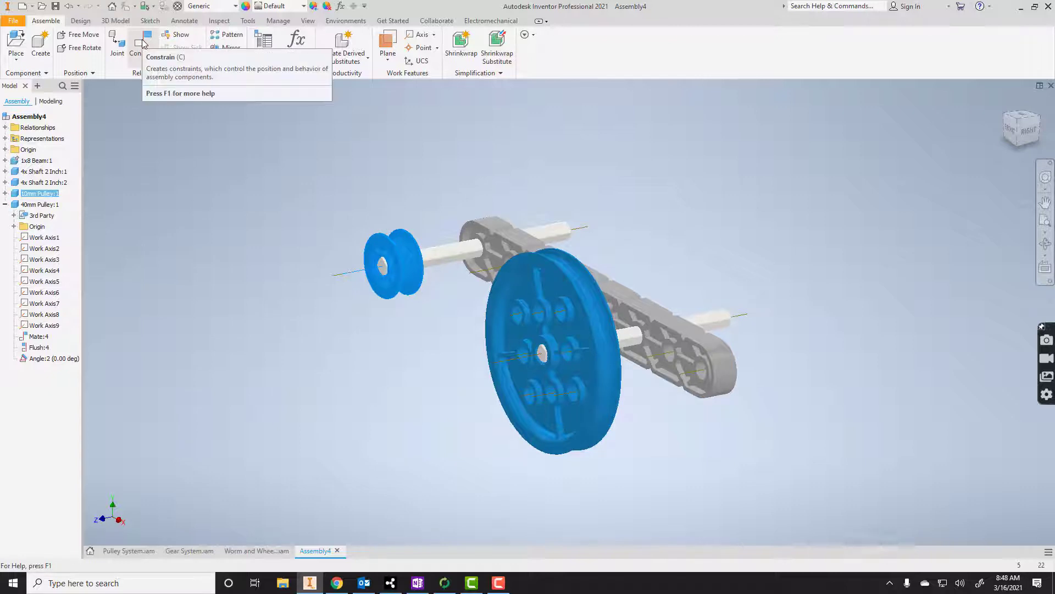
Apply a rotation Motion constraint with a ratio of 1.000 between the end faces of the first and second shafts.
{"action": "left_click", "coordinate": [142, 44]}
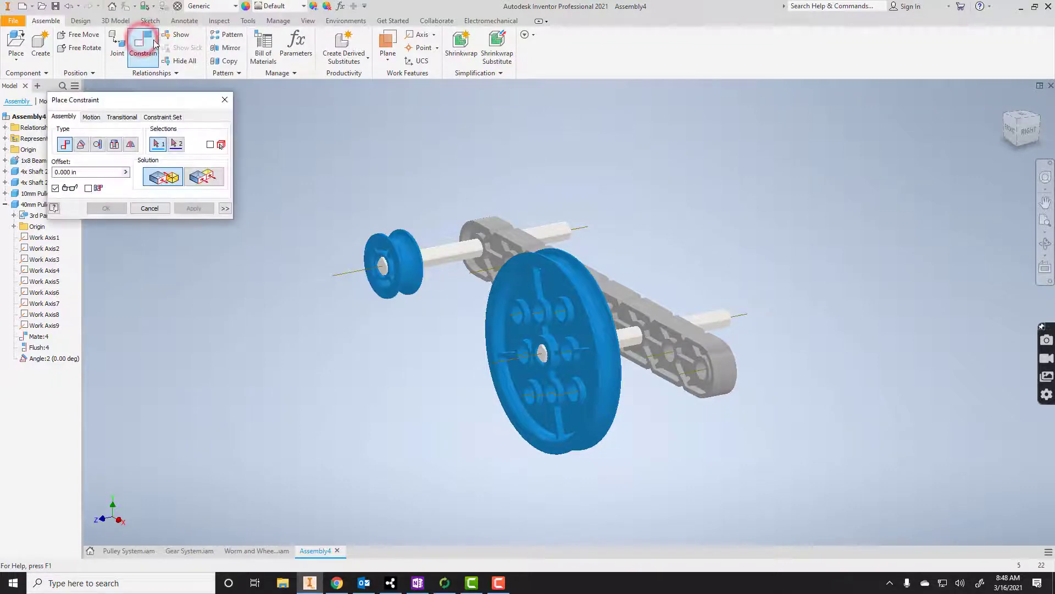
{"action": "left_click", "coordinate": [92, 117]}
{"action": "scroll", "coordinate": [316, 253], "scroll_direction": "up", "scroll_amount": 5}
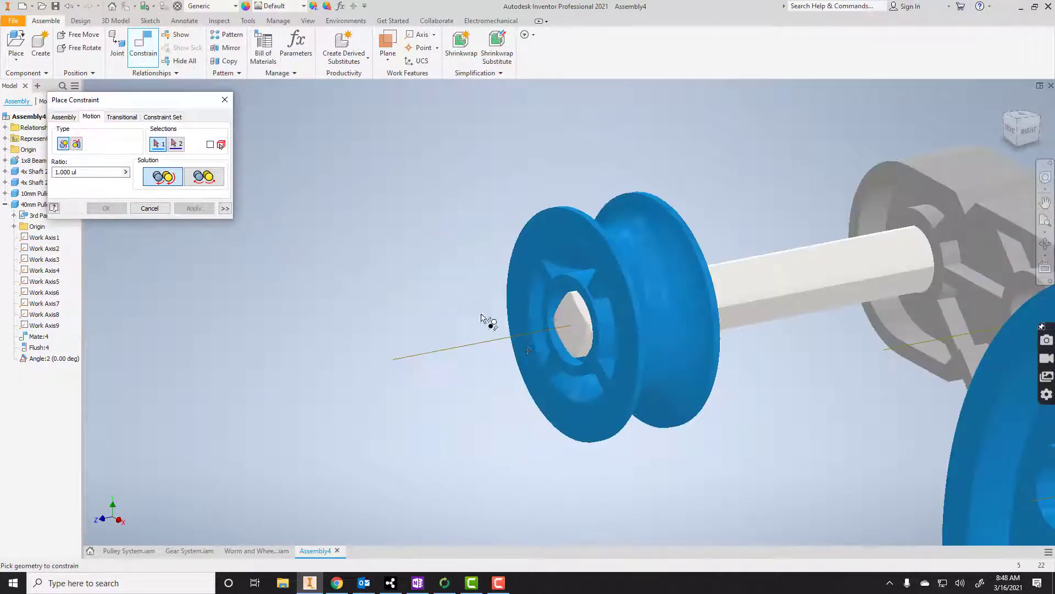
{"action": "left_click", "coordinate": [576, 328]}
{"action": "scroll", "coordinate": [676, 360], "scroll_direction": "down", "scroll_amount": 5}
{"action": "scroll", "coordinate": [709, 376], "scroll_direction": "up", "scroll_amount": 6}
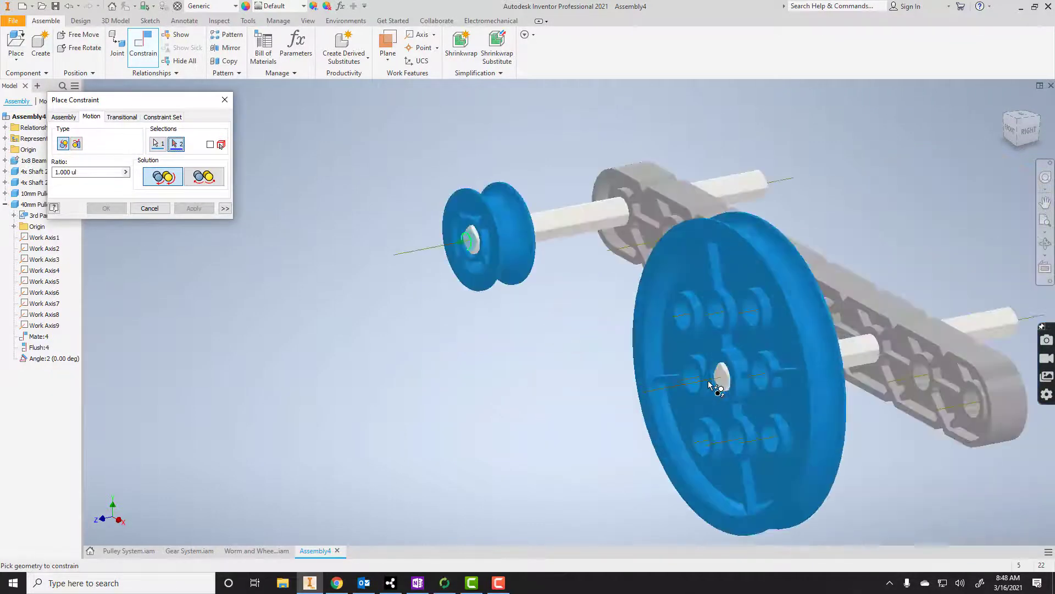
{"action": "scroll", "coordinate": [737, 391], "scroll_direction": "up", "scroll_amount": 3}
{"action": "left_click", "coordinate": [735, 371]}
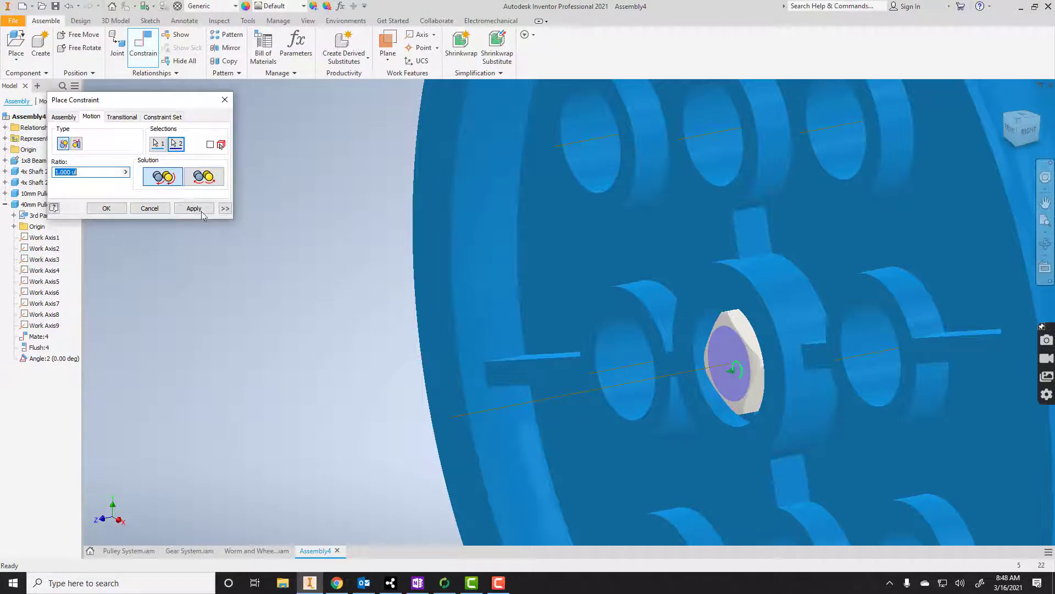
{"action": "left_click", "coordinate": [194, 208]}
{"action": "left_click", "coordinate": [224, 100]}
Rotate the 40mm pulley to test how the motion constraint drives the 10mm pulley.
{"action": "left_click_drag", "start_coordinate": [341, 159], "coordinate": [330, 169]}
{"action": "left_click_drag", "start_coordinate": [380, 251], "coordinate": [330, 275]}
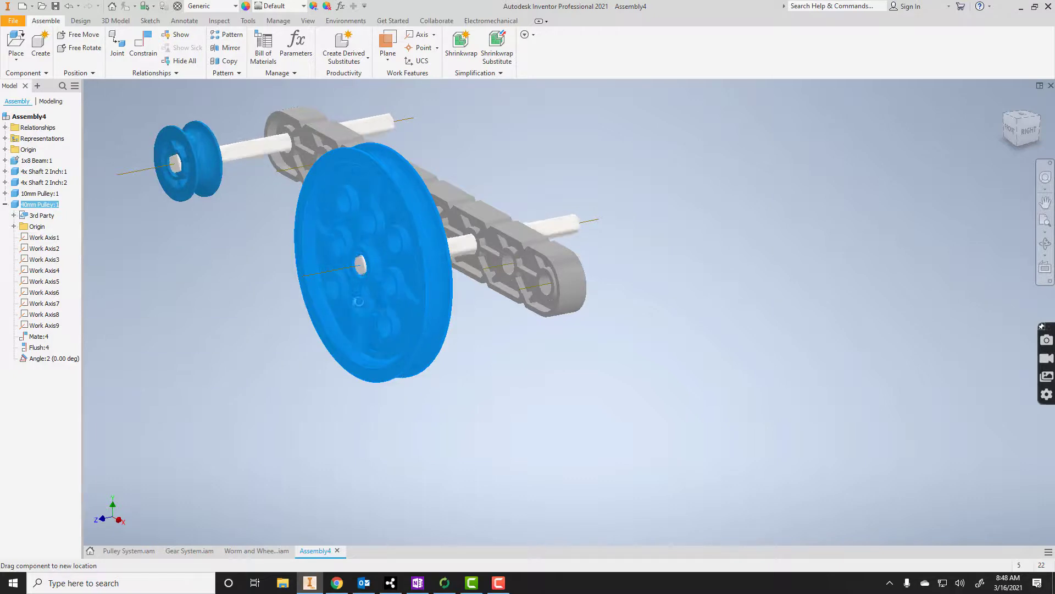